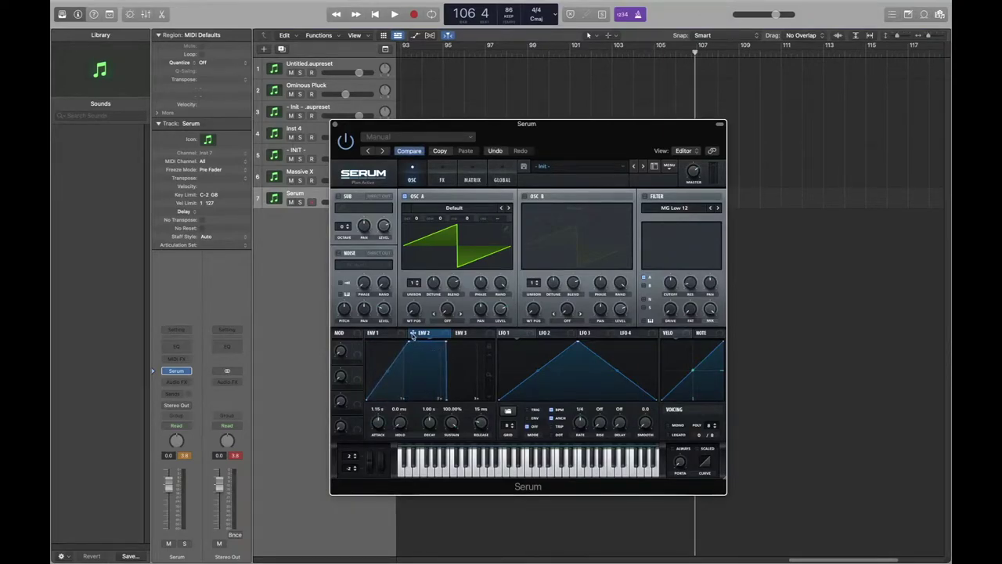
Step: Load the PWM Juno wavetable from the Analog category into oscillator A
click(443, 219)
mouse_move(469, 228)
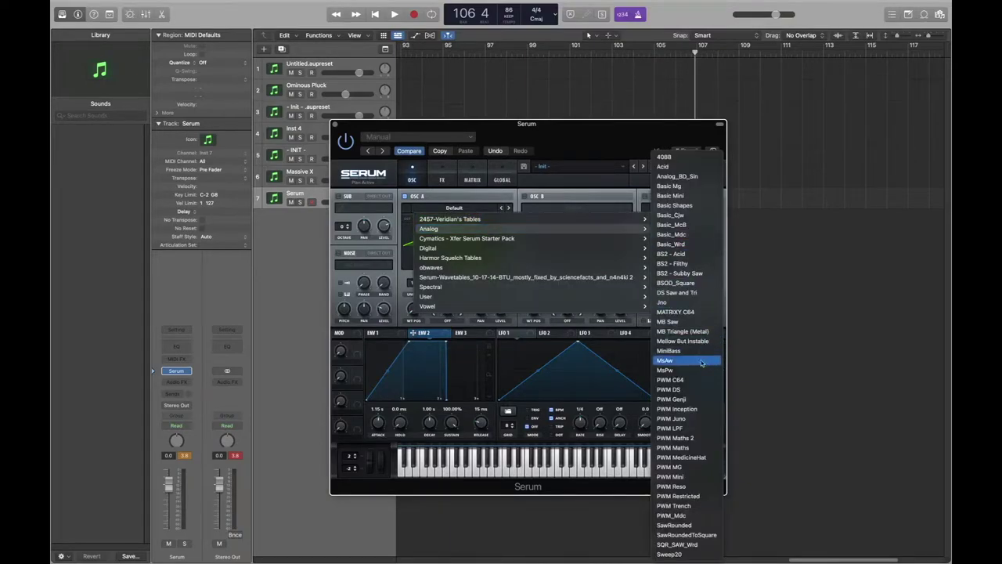
click(688, 421)
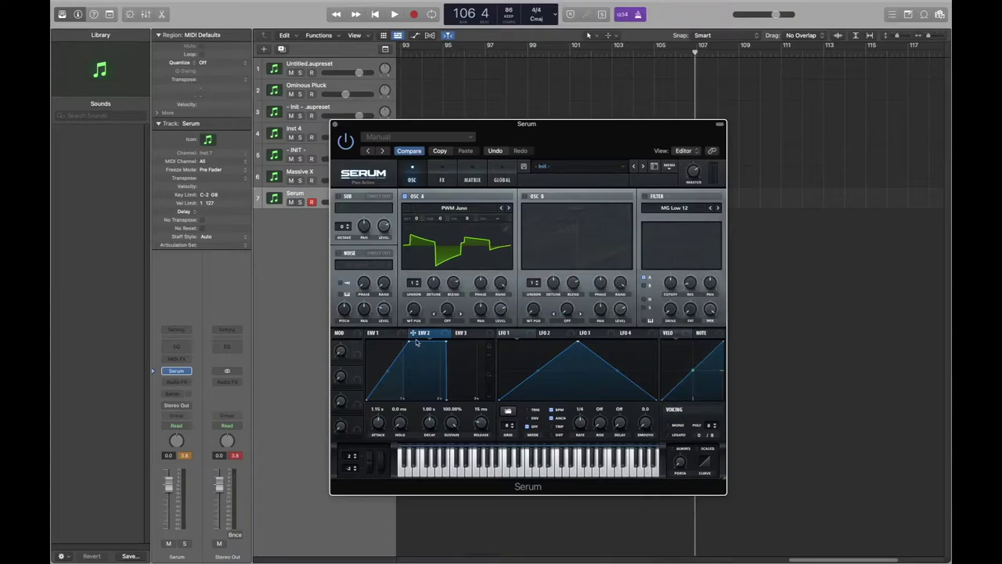
Step: Assign Env 2 to modulate oscillator A's wavetable position and adjust the modulation amount
drag(413, 333, 413, 311)
mouse_move(408, 306)
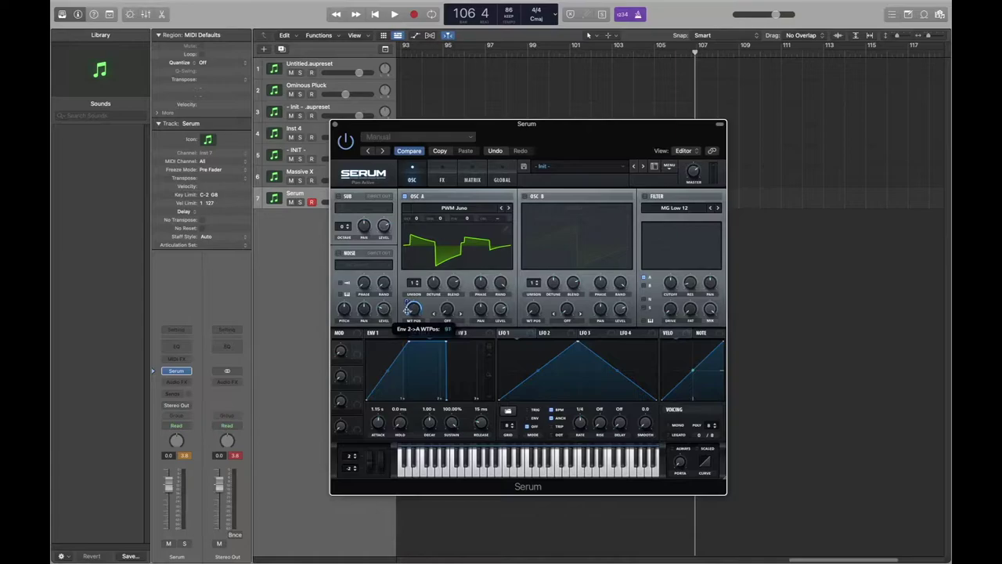
drag(409, 310, 411, 285)
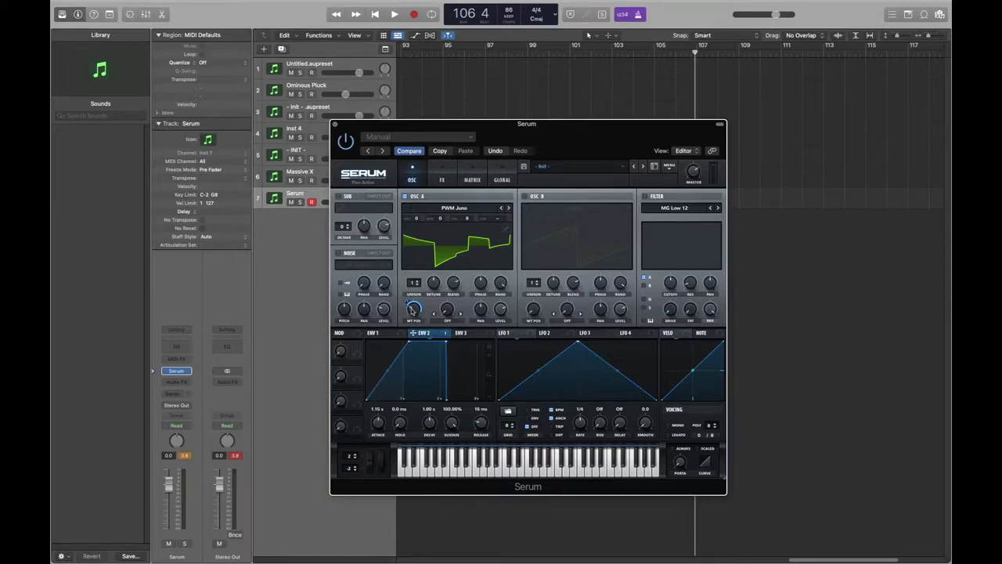
drag(413, 310, 412, 310)
Step: Shape Env 2 with about 955 ms decay, 78% sustain and 975 ms release
drag(446, 345, 443, 354)
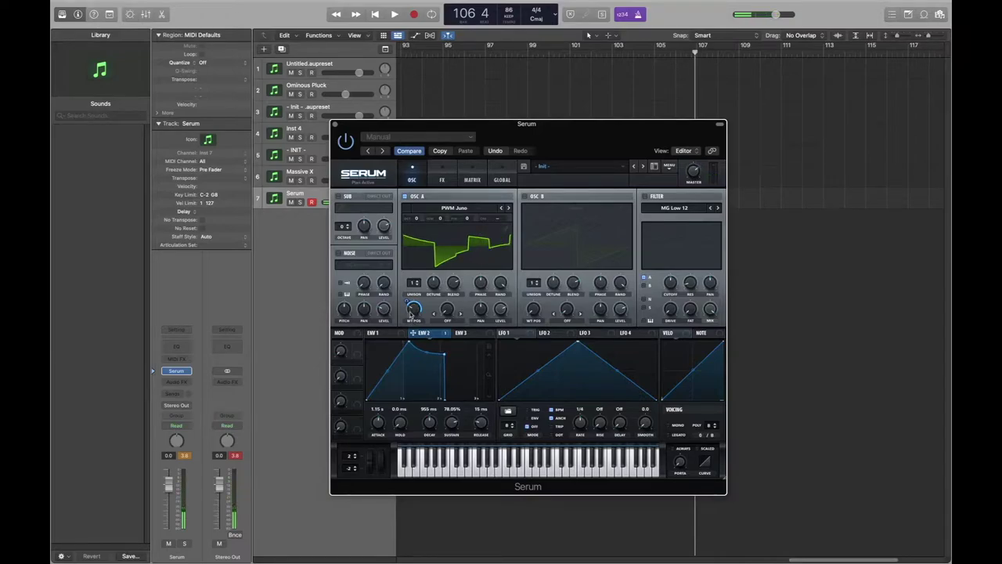
mouse_move(414, 310)
drag(448, 398, 504, 401)
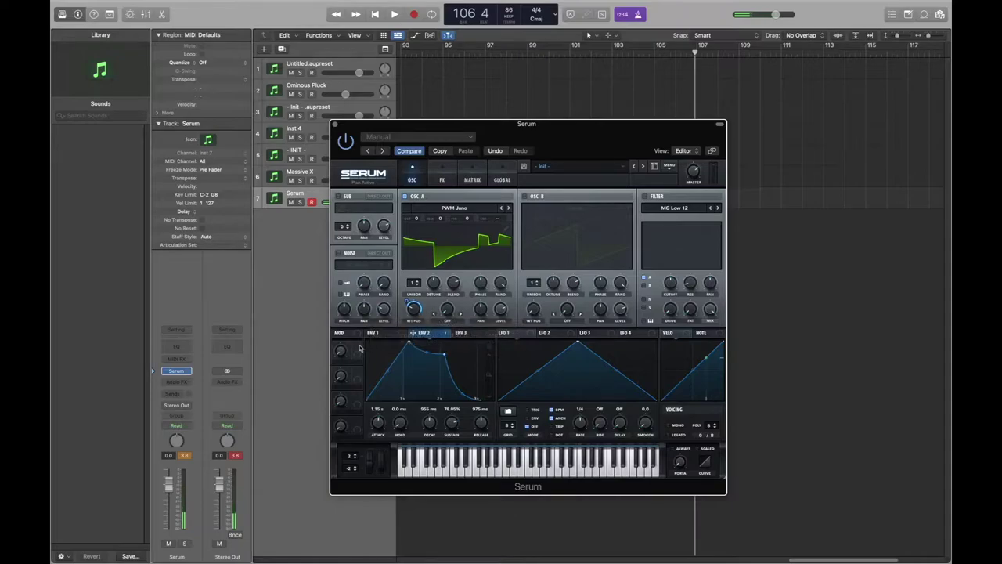
Step: Shape Env 1 with about 1.05 s attack, 1.06 s decay, -4.1 dB sustain and 920 ms release
click(377, 334)
drag(371, 342, 444, 353)
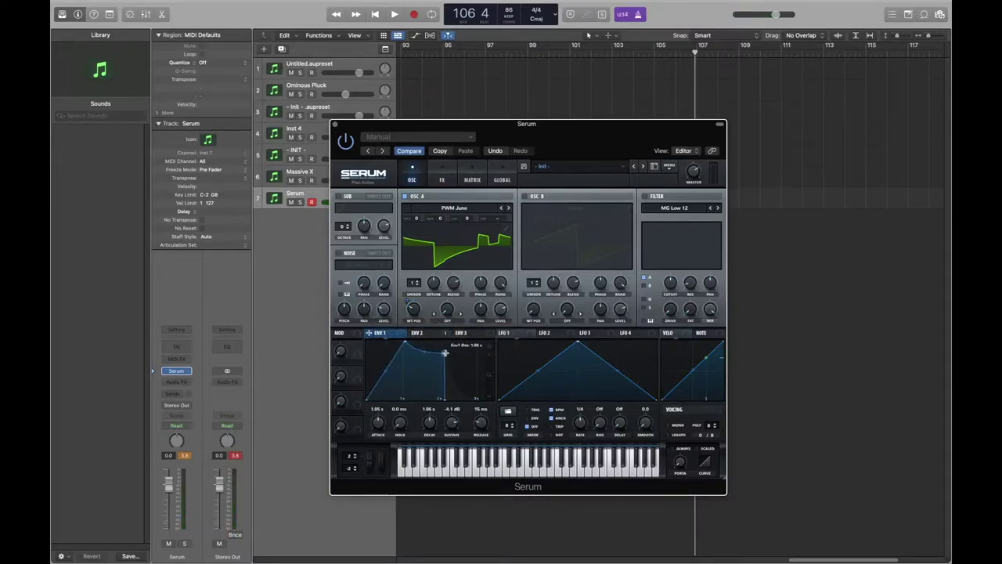
drag(443, 397, 501, 401)
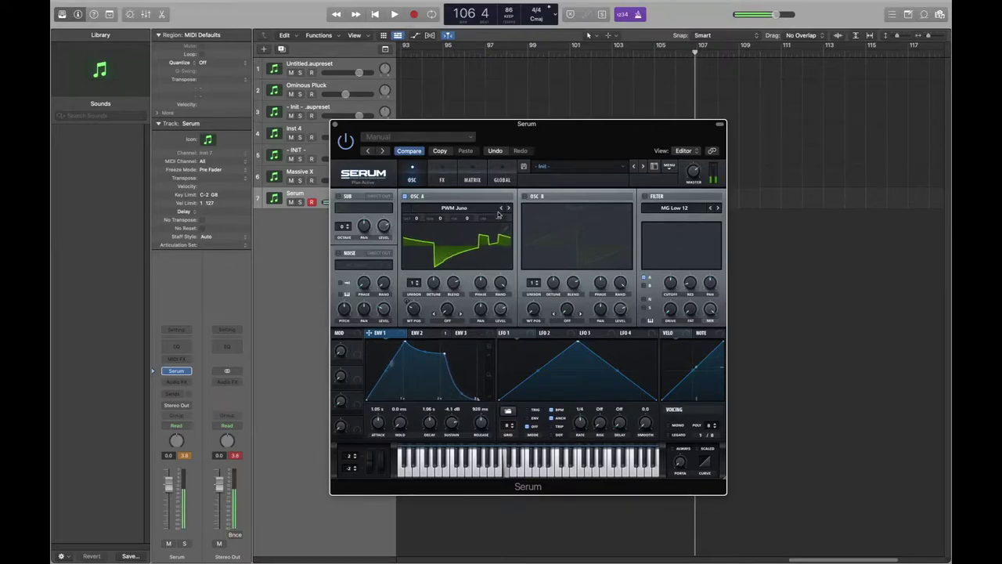
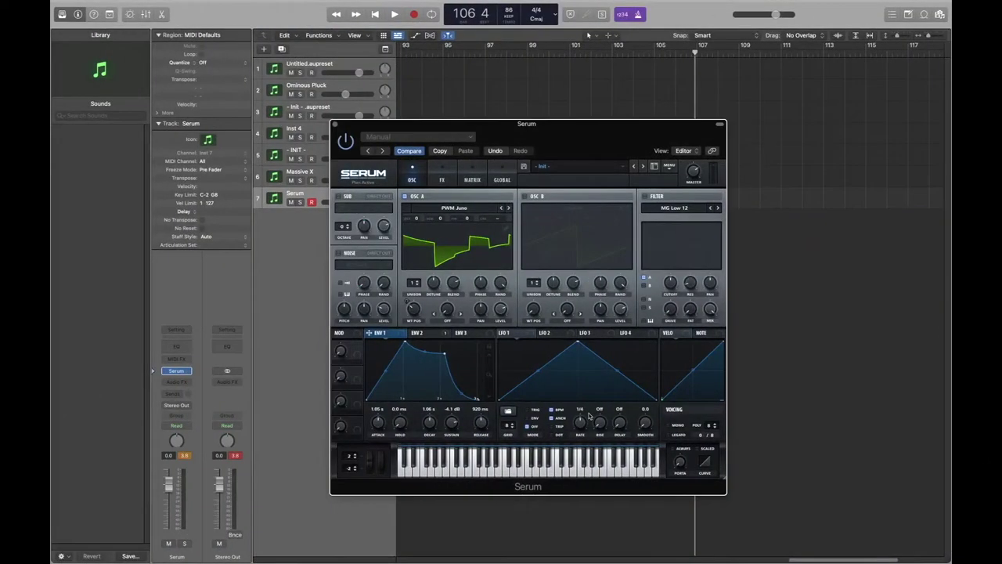
Step: Reposition the Serum window and assign the mod wheel to control oscillator A's level
drag(508, 127, 553, 91)
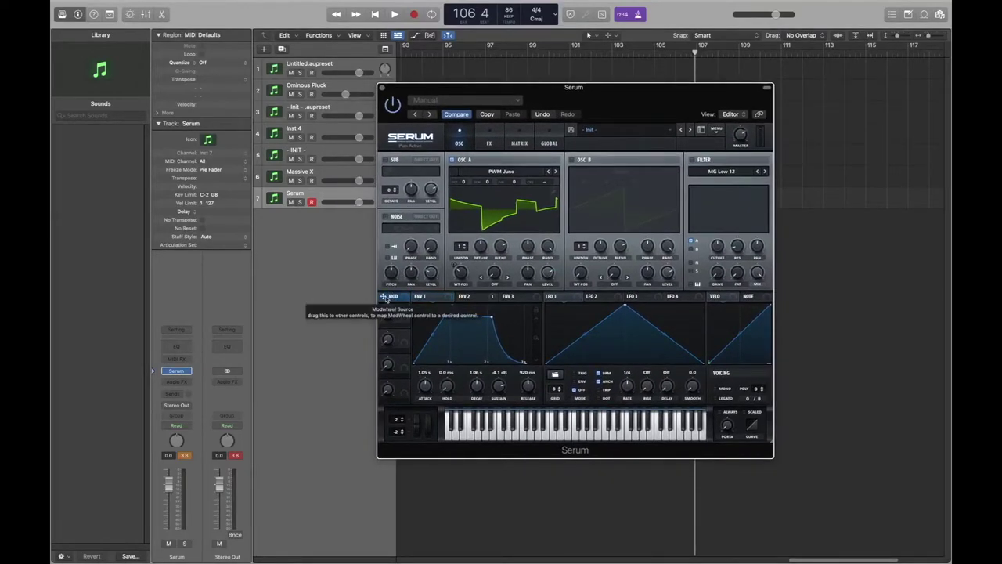
drag(383, 298, 547, 274)
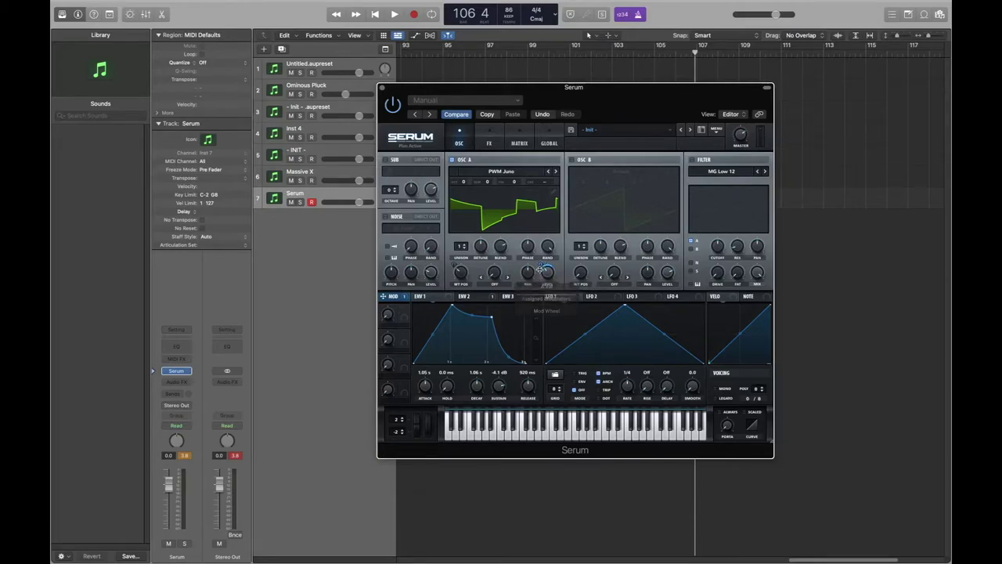
mouse_move(541, 261)
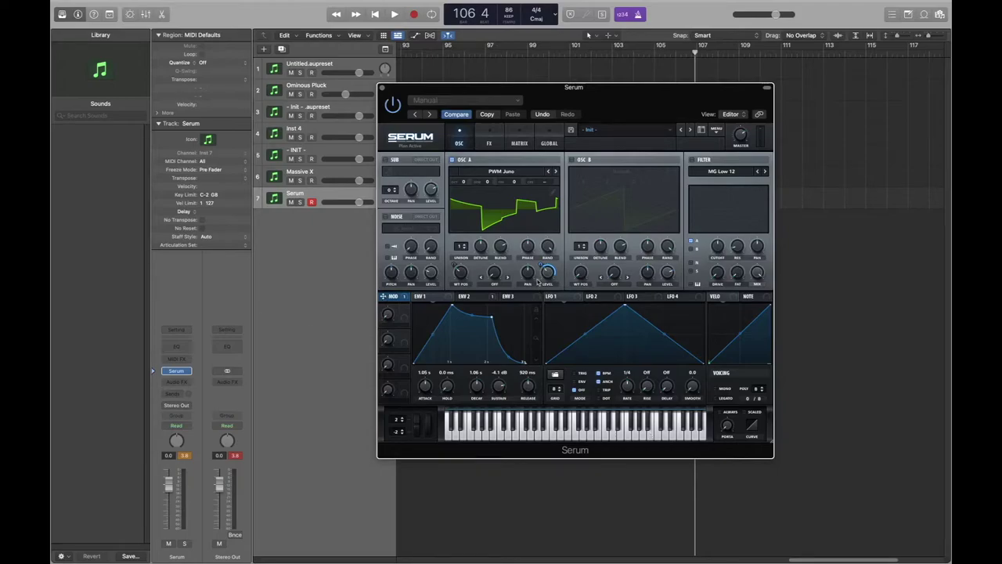
mouse_move(538, 283)
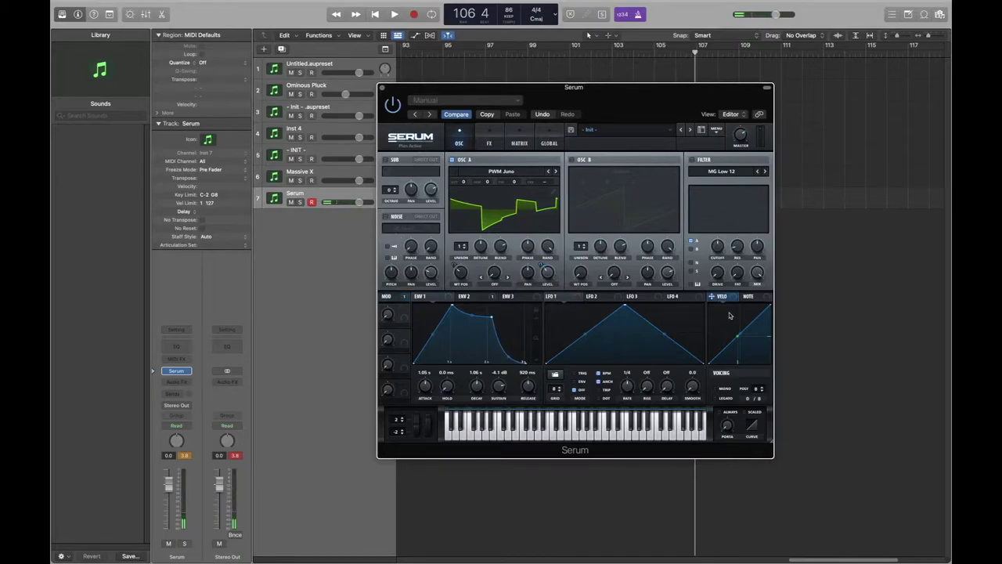
Step: Assign velocity to oscillator A's level and reshape Env 1 with about 6.1 ms attack and 713 ms decay
drag(713, 301, 548, 273)
drag(451, 307, 386, 321)
drag(452, 317, 468, 360)
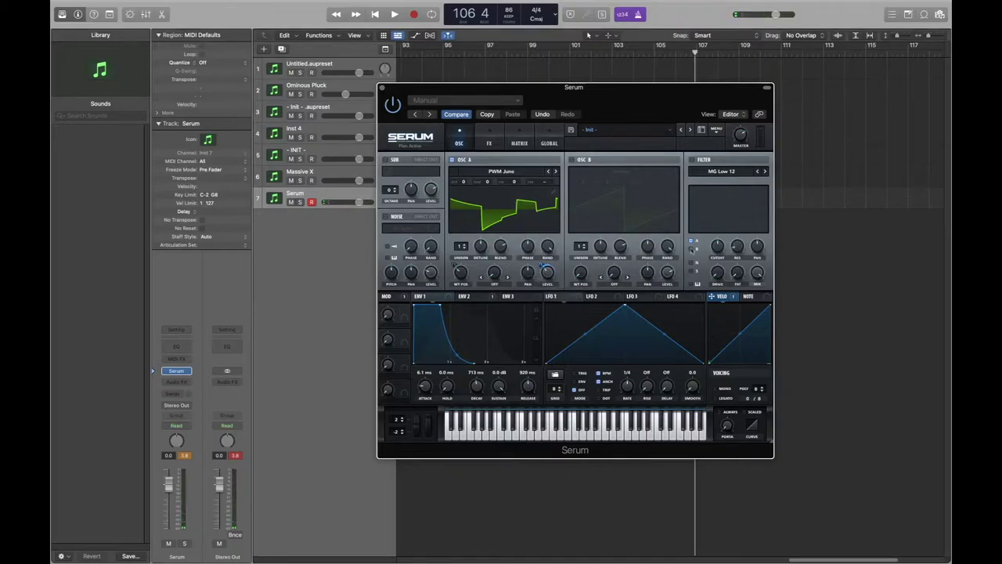
Step: Enable the MG Low 12 filter and assign velocity to its cutoff
click(691, 159)
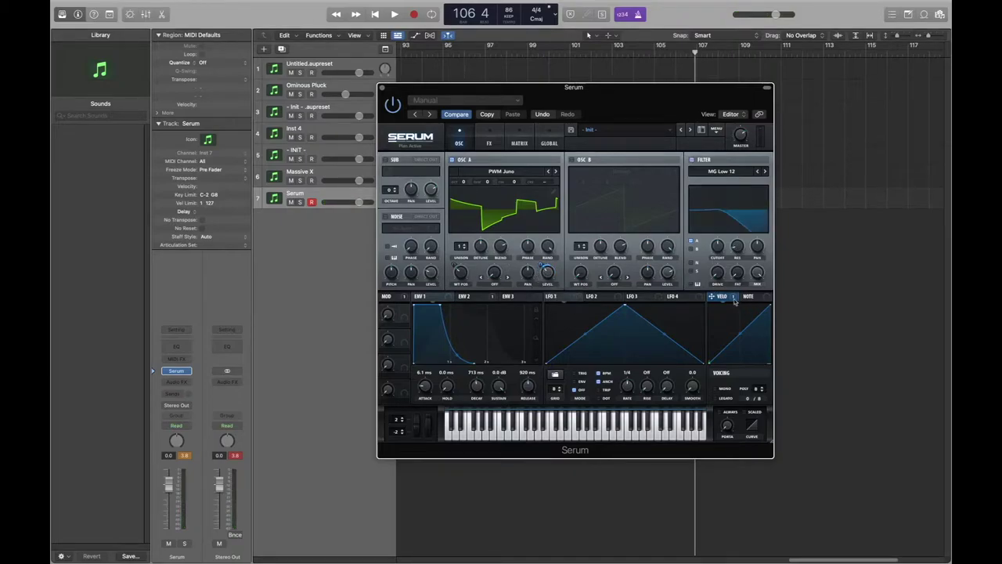
mouse_move(721, 253)
mouse_down()
mouse_move(721, 263)
mouse_move(718, 255)
mouse_up()
drag(713, 300, 718, 254)
Step: Assign the Note source to the filter cutoff and remove the velocity modulation assignments
click(749, 297)
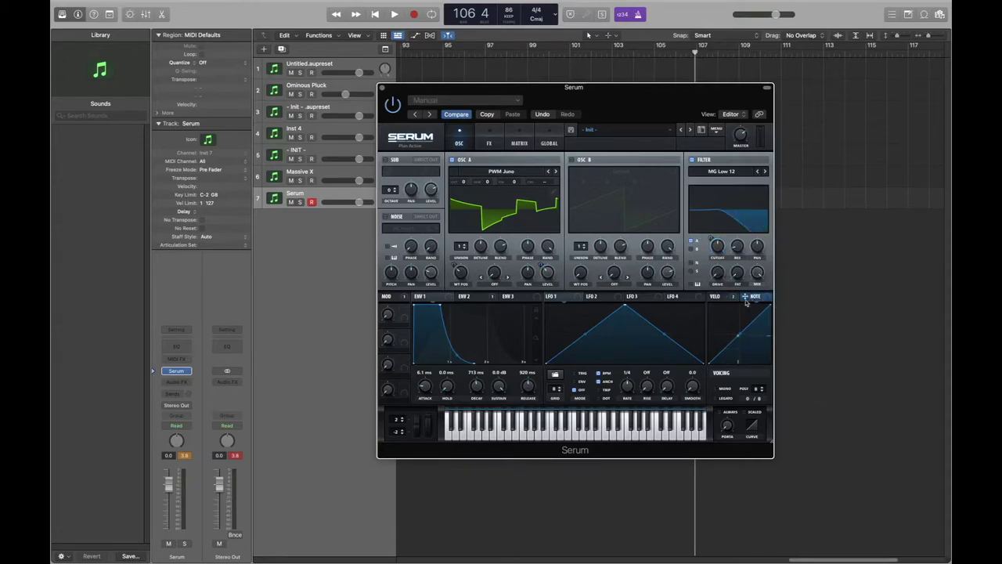
drag(745, 297, 716, 245)
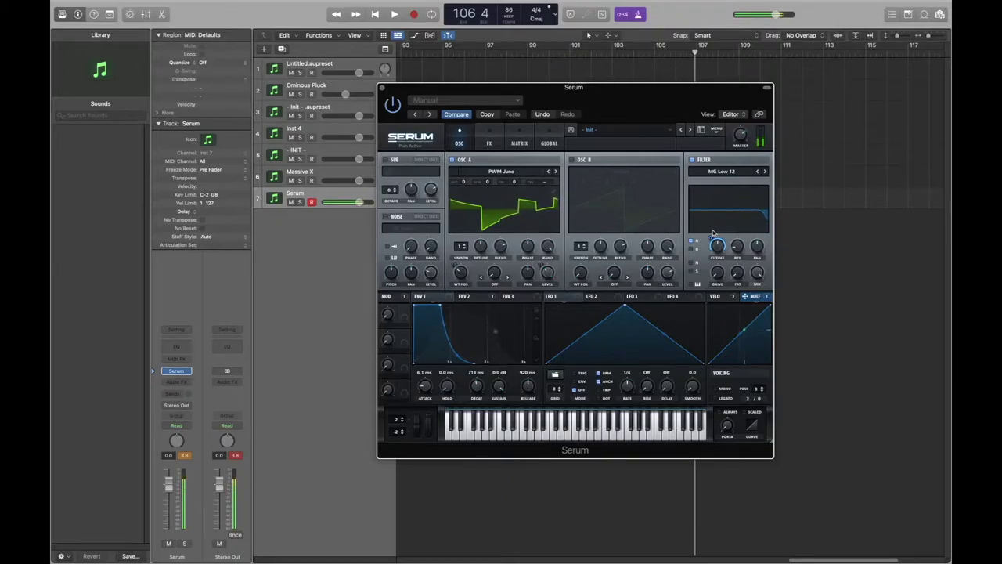
right_click(721, 298)
click(773, 344)
click(753, 297)
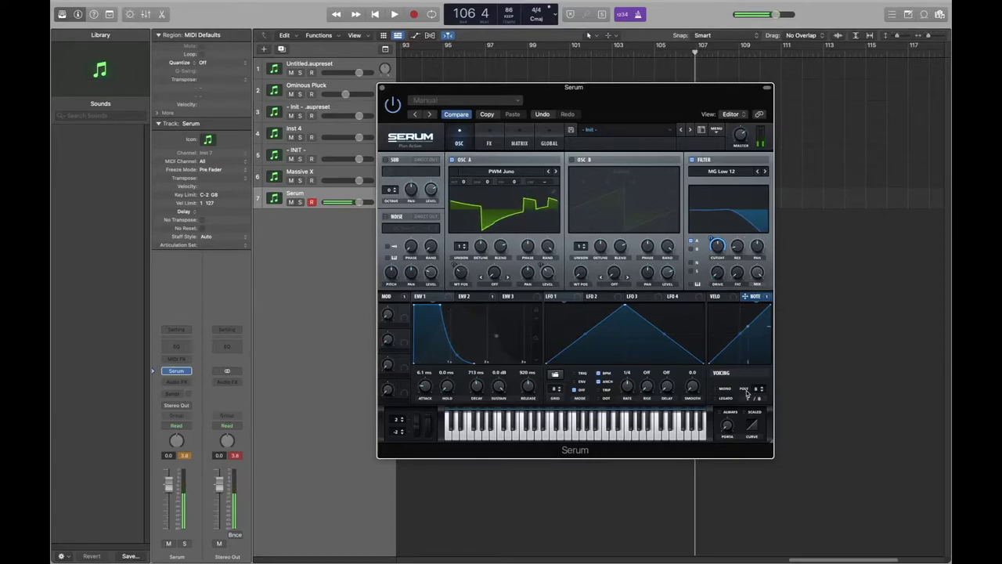
right_click(696, 450)
key(Escape)
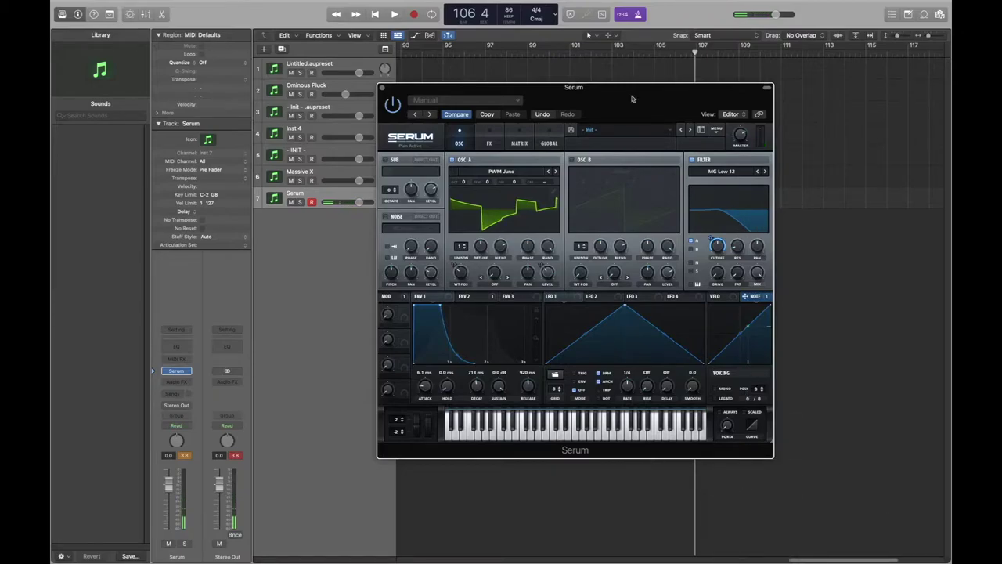
Step: Close the Serum window and replace the Massive instrument on the Massive X track with the stereo Massive X plug-in
drag(633, 99, 564, 87)
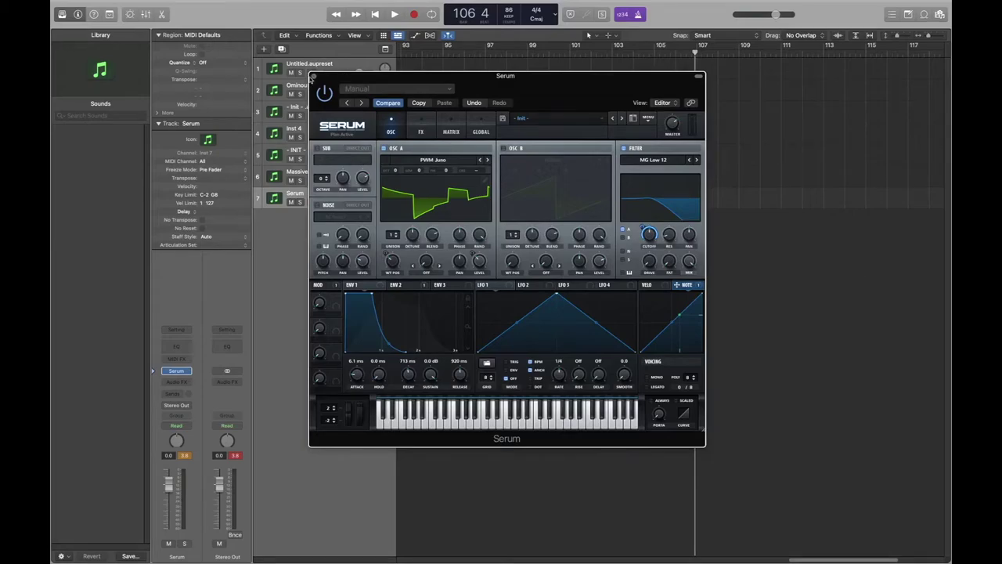
click(312, 76)
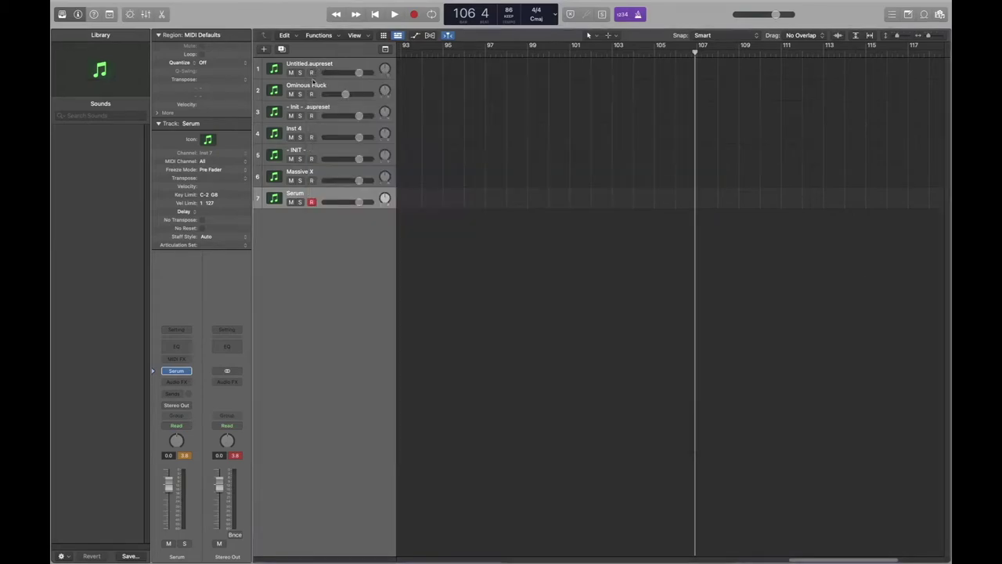
click(329, 177)
mouse_move(177, 373)
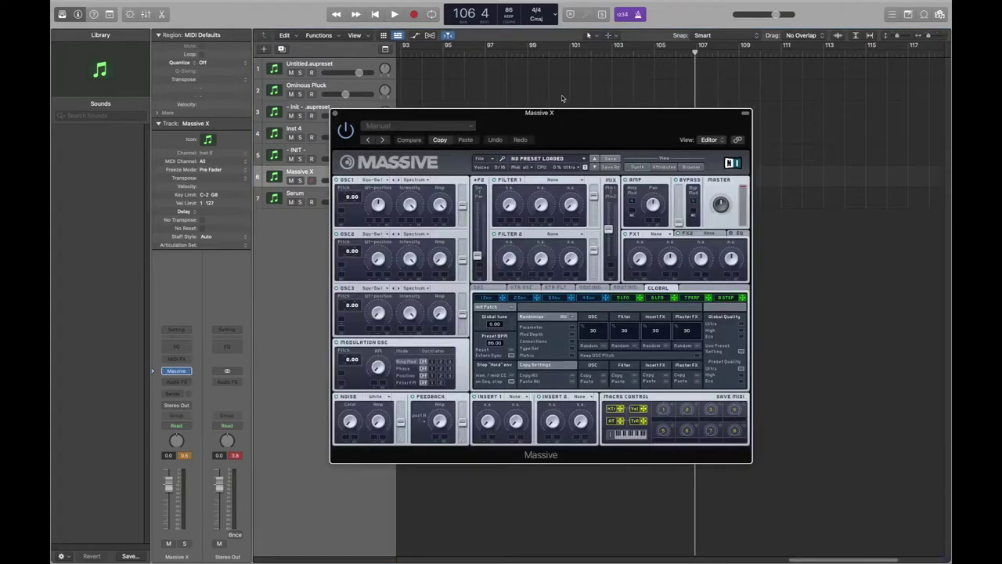
click(335, 114)
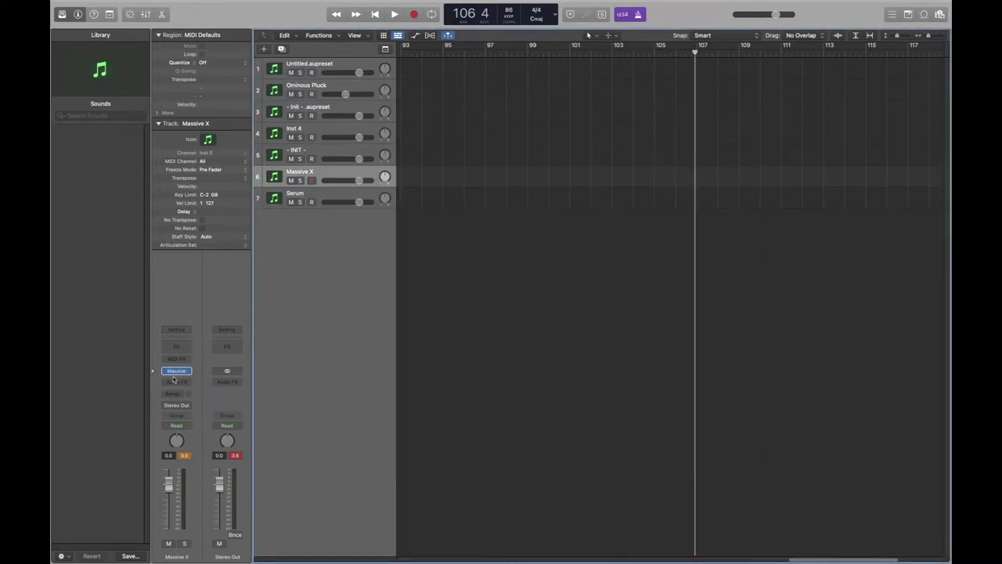
click(186, 373)
mouse_move(235, 544)
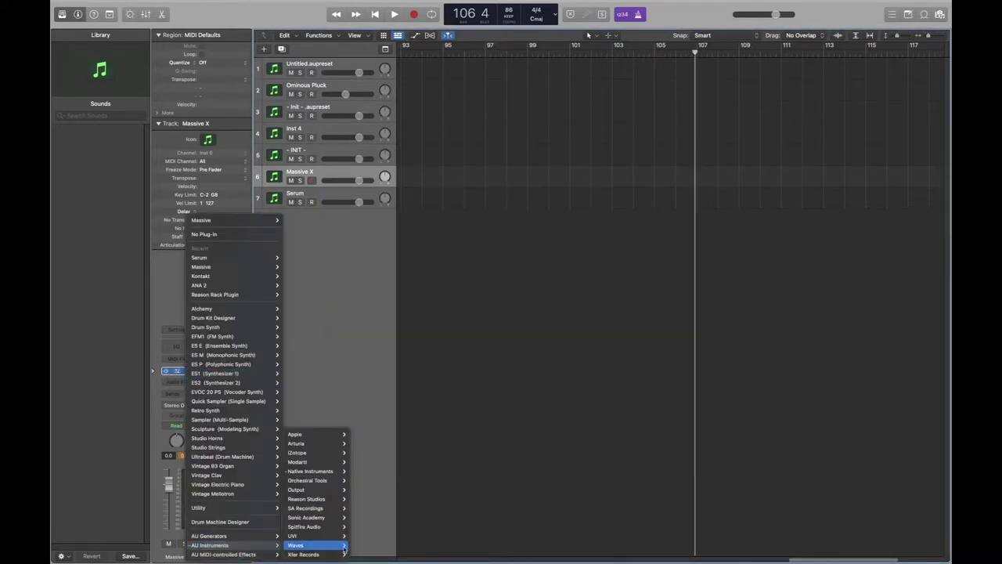
mouse_move(368, 498)
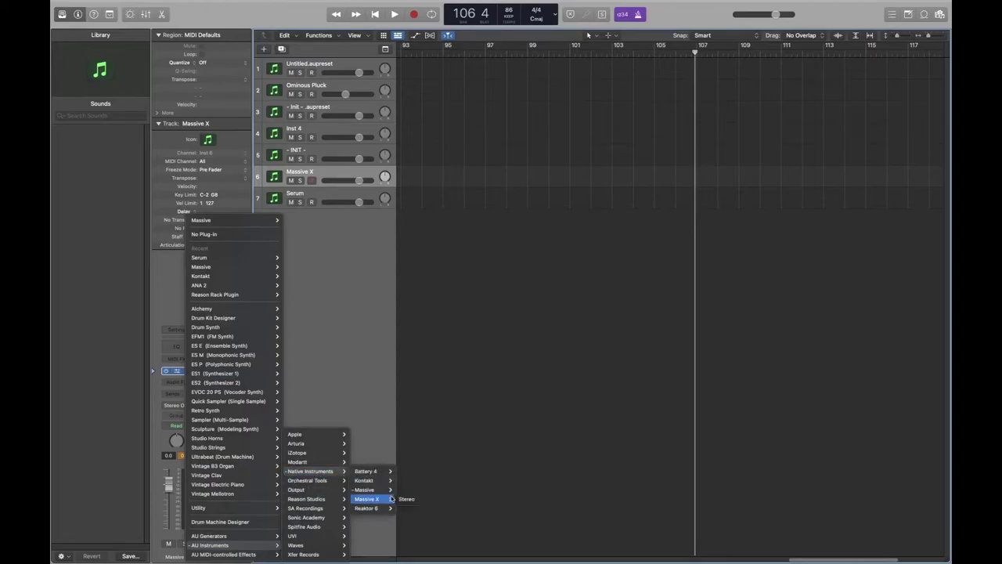
click(407, 498)
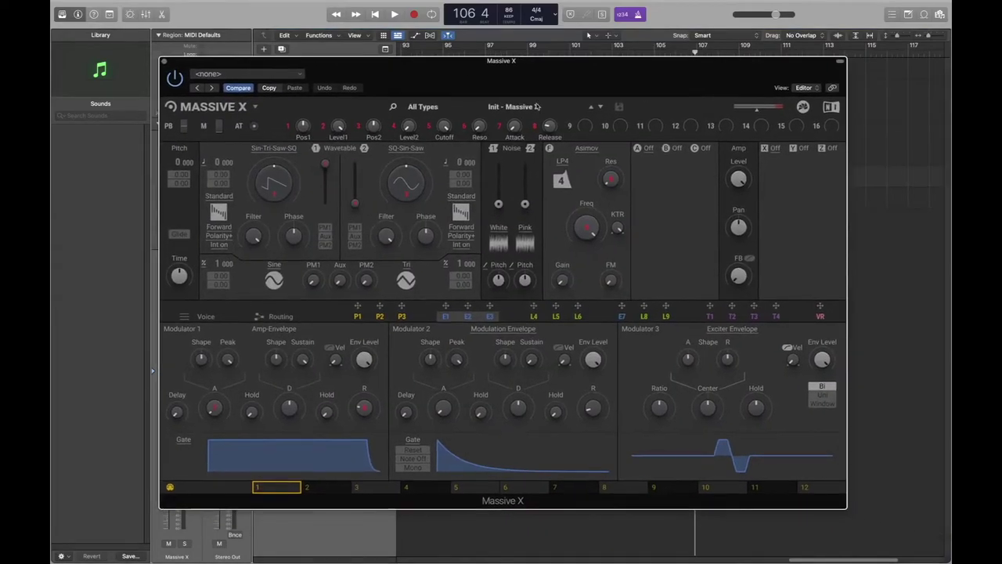
Step: Assign the mod wheel to the Asimov filter's frequency and lower the base frequency to about 11.5 Hz
drag(205, 128, 577, 249)
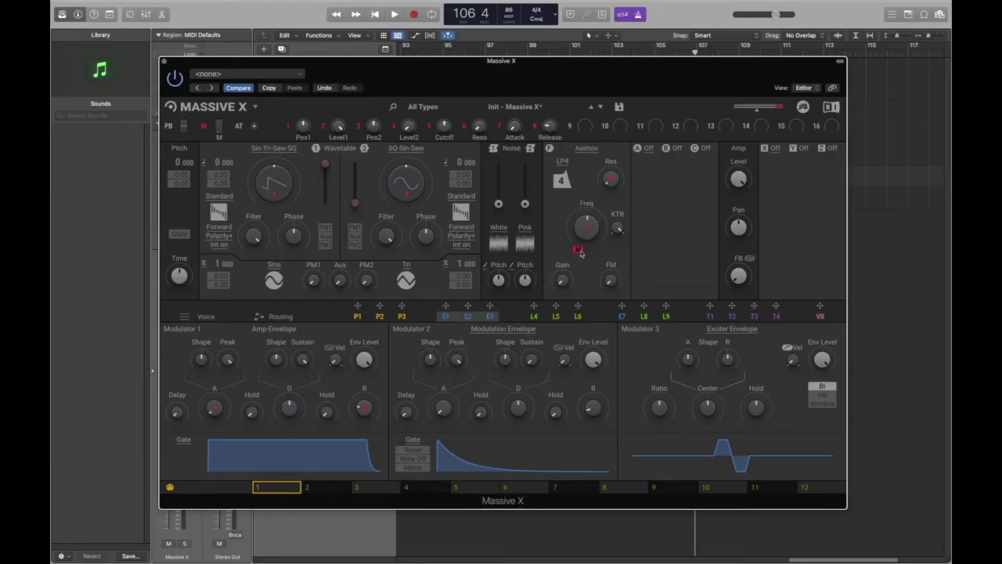
mouse_move(577, 249)
mouse_down()
mouse_move(578, 235)
mouse_move(578, 258)
mouse_up()
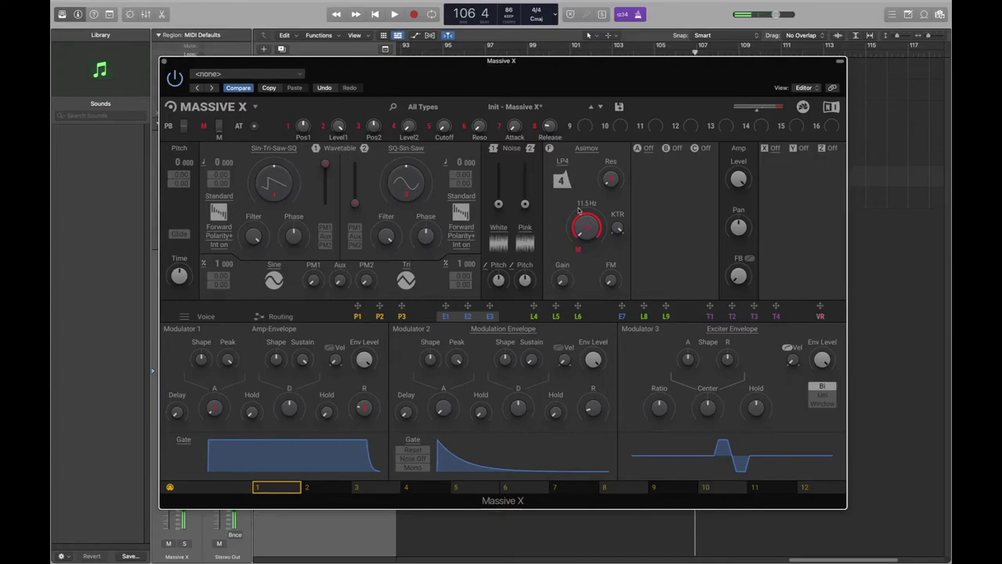
Step: Assign aftertouch to the first oscillator's wavetable position and remove all aftertouch modulations again
mouse_move(240, 127)
mouse_down()
mouse_move(564, 213)
mouse_move(515, 164)
mouse_move(467, 201)
mouse_move(310, 213)
mouse_move(692, 245)
mouse_move(266, 216)
mouse_up()
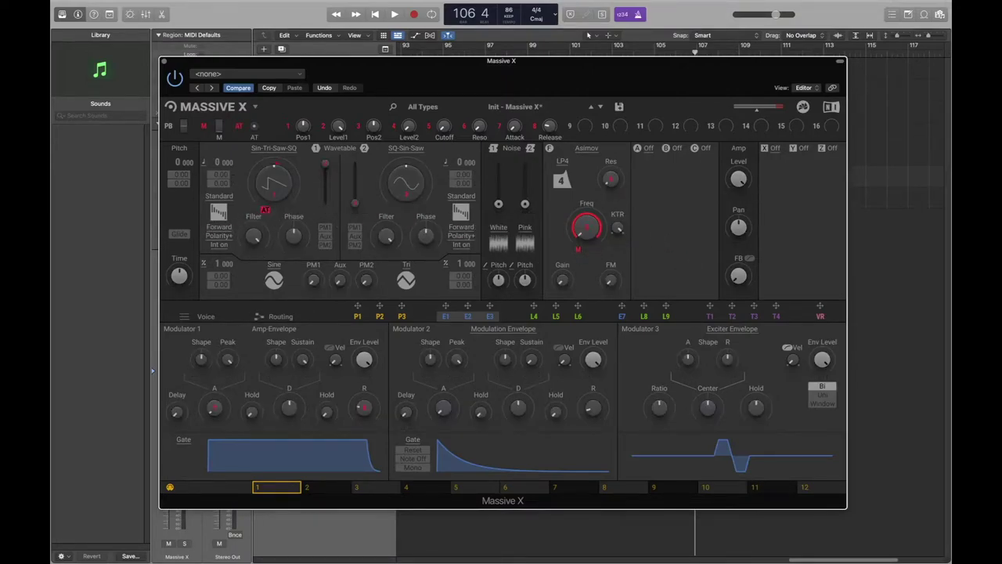
mouse_move(321, 197)
right_click(243, 127)
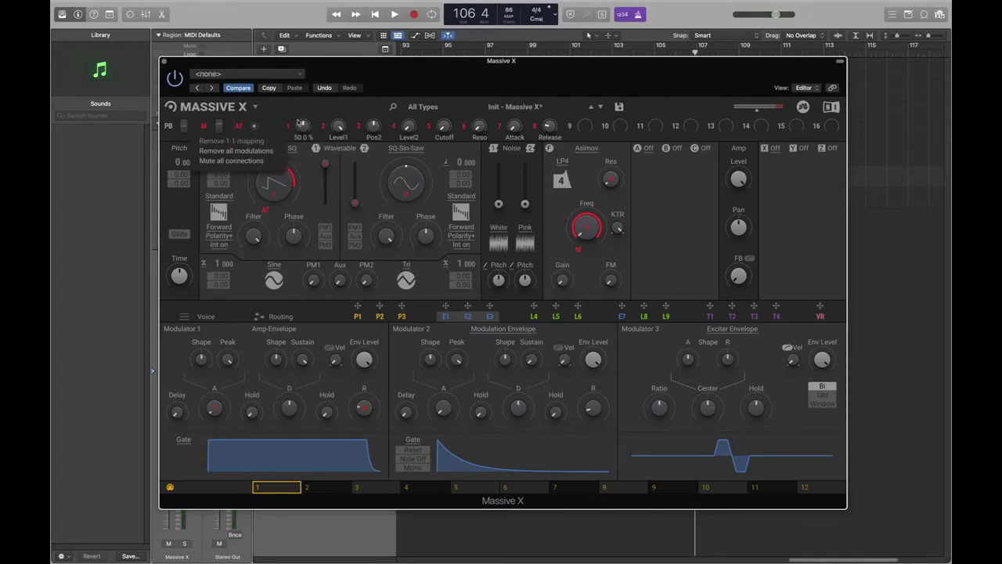
click(261, 148)
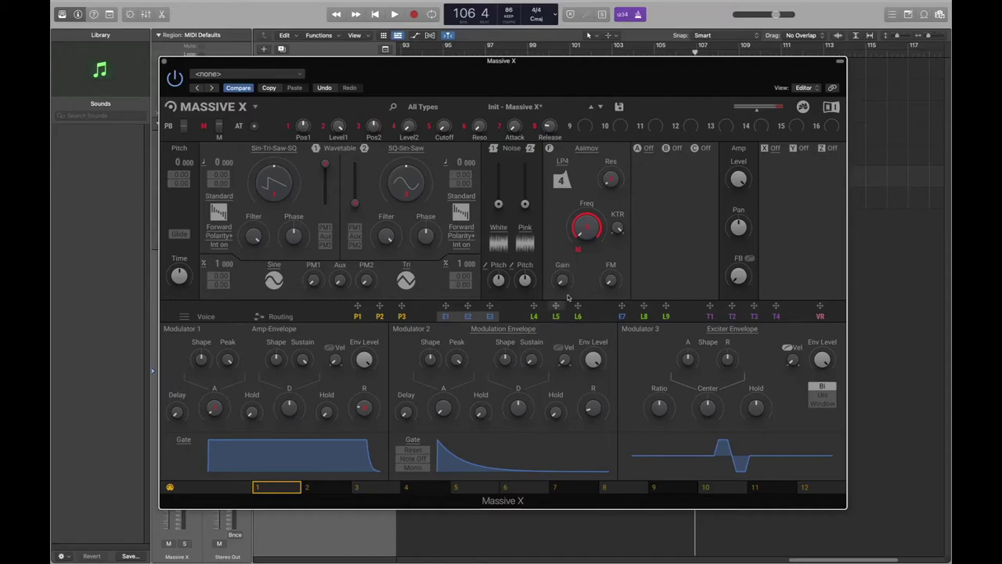
Step: Show modulators 4 to 6, try other Switcher LFO shapes on Modulator 4, and choose the sine-like shape
click(533, 316)
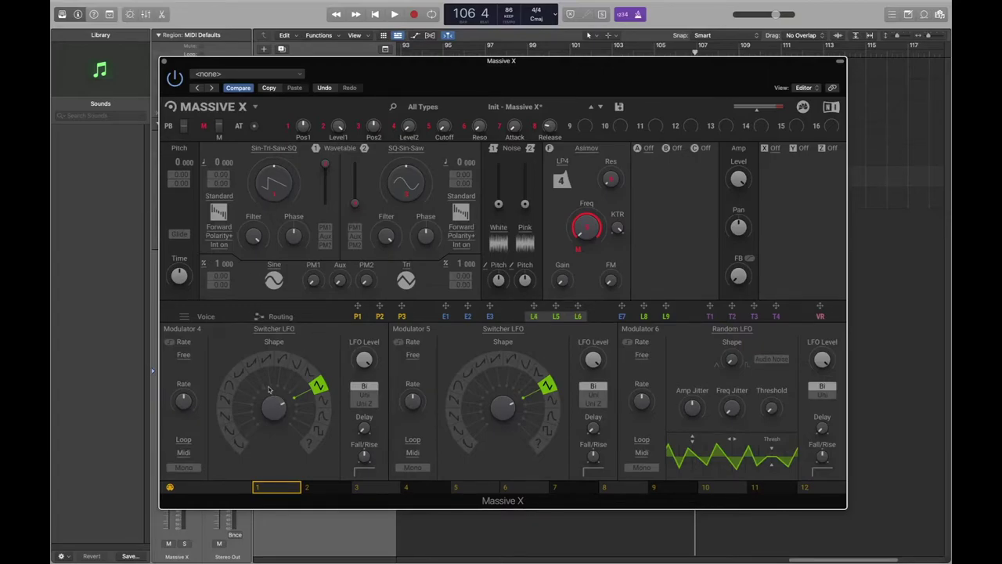
click(258, 332)
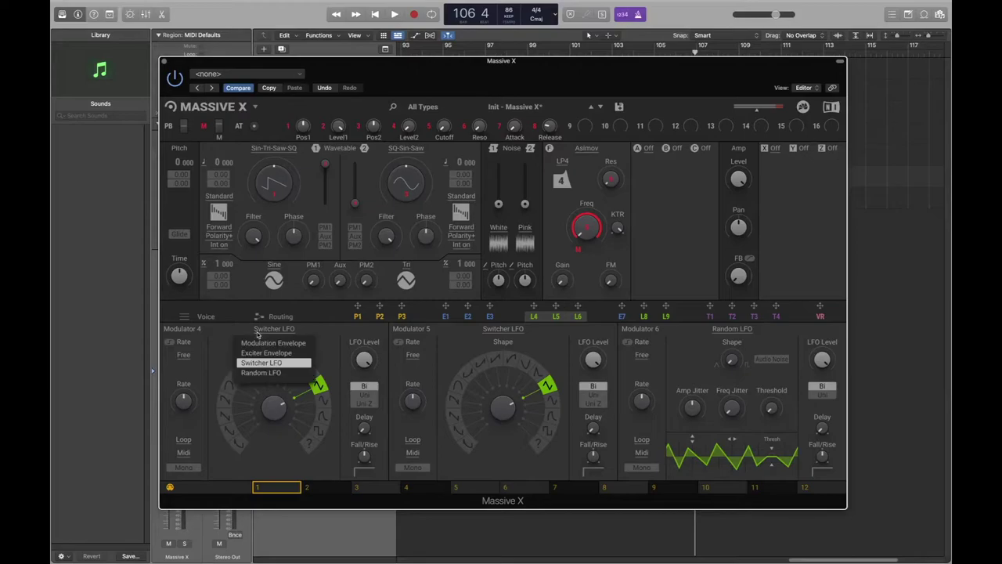
click(335, 342)
mouse_move(315, 454)
mouse_down()
mouse_move(325, 410)
mouse_move(308, 370)
mouse_move(254, 360)
mouse_move(233, 387)
mouse_up()
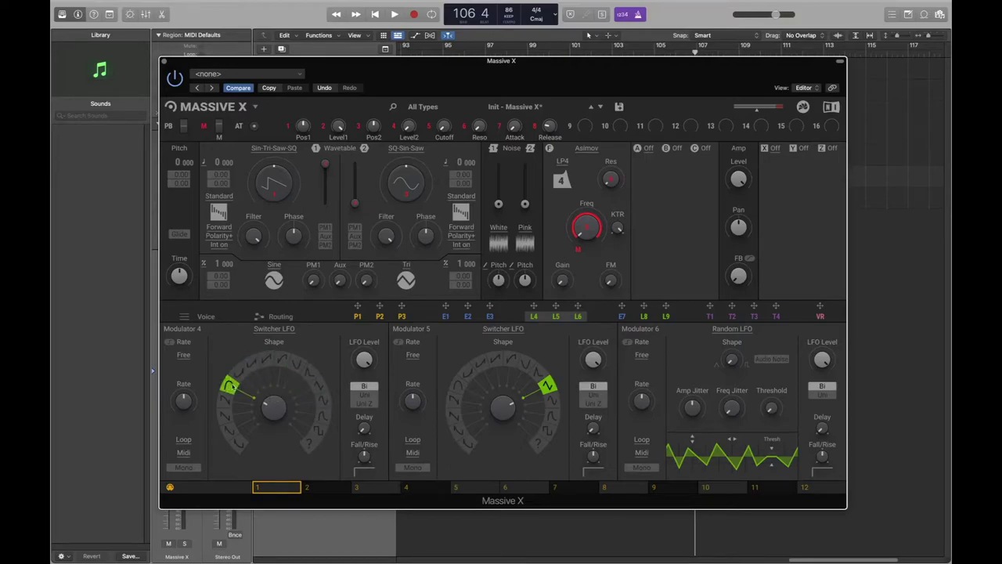
click(321, 403)
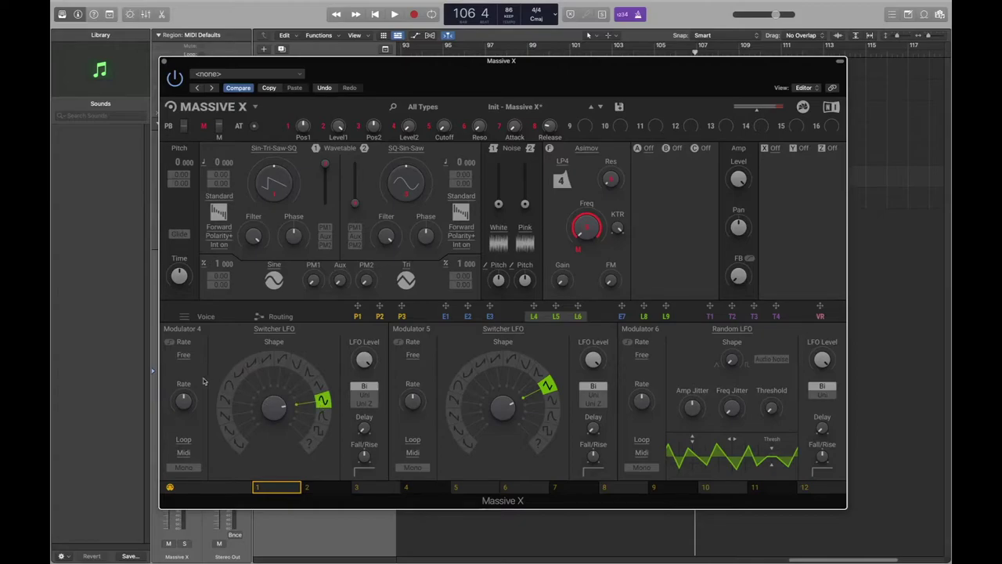
Step: Keep Modulator 4's rate mode on Free and assign its LFO to the Asimov filter's frequency
mouse_move(184, 399)
click(184, 355)
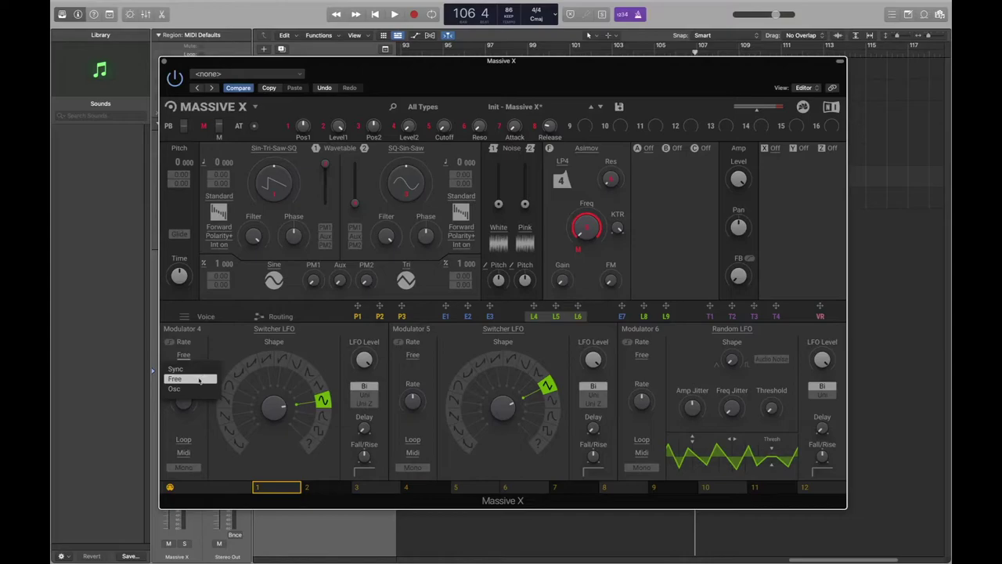
click(176, 379)
mouse_move(182, 400)
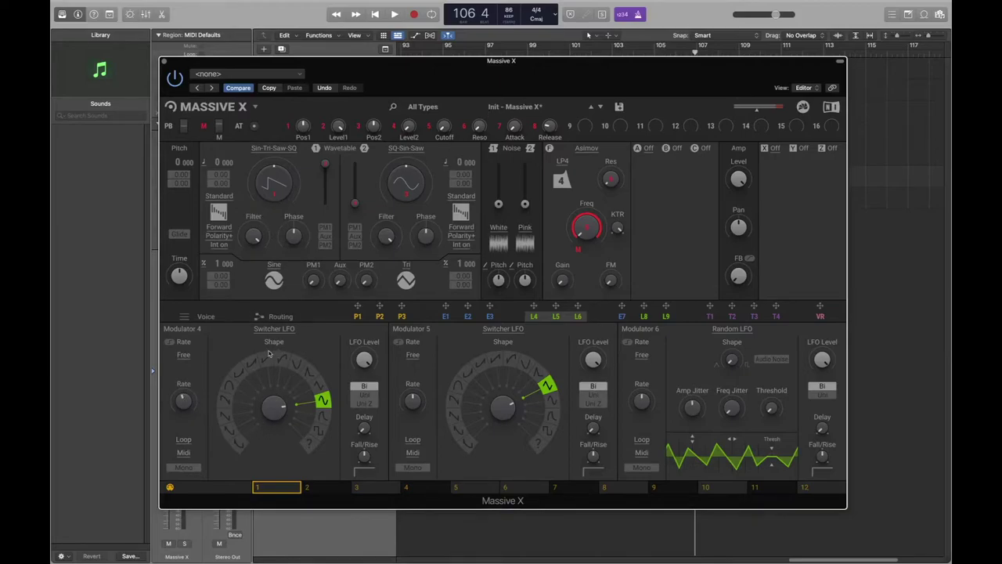
drag(533, 306, 582, 251)
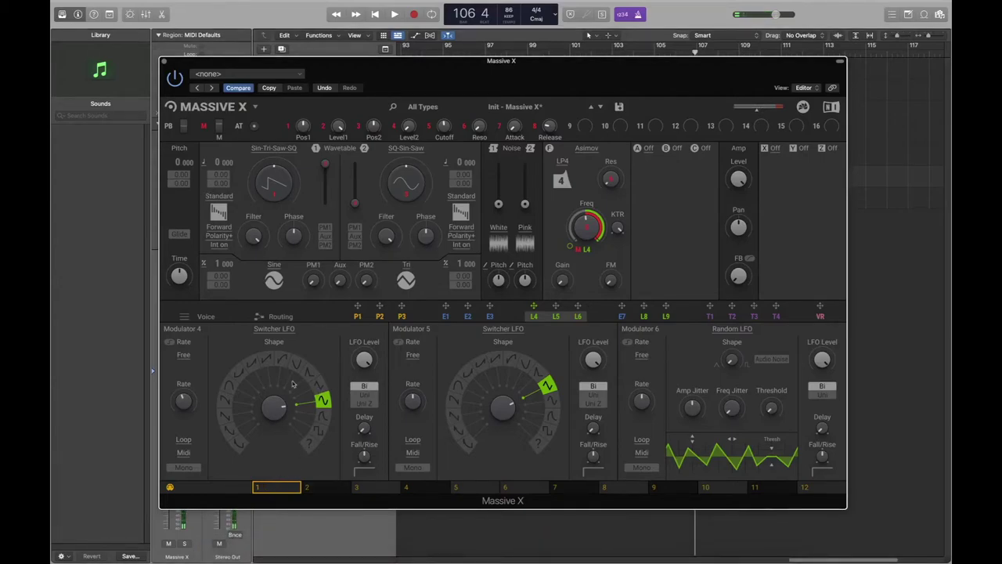
mouse_move(593, 223)
Step: Try slower and faster Modulator 4 rates on the filter frequency and settle on a moderate rate
drag(182, 400, 182, 415)
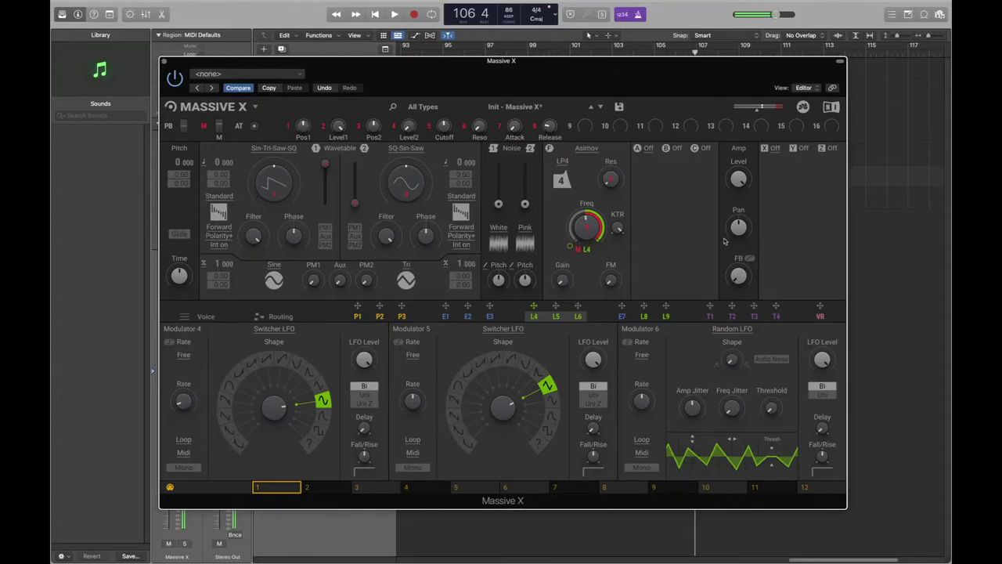
mouse_move(180, 407)
drag(177, 413, 177, 403)
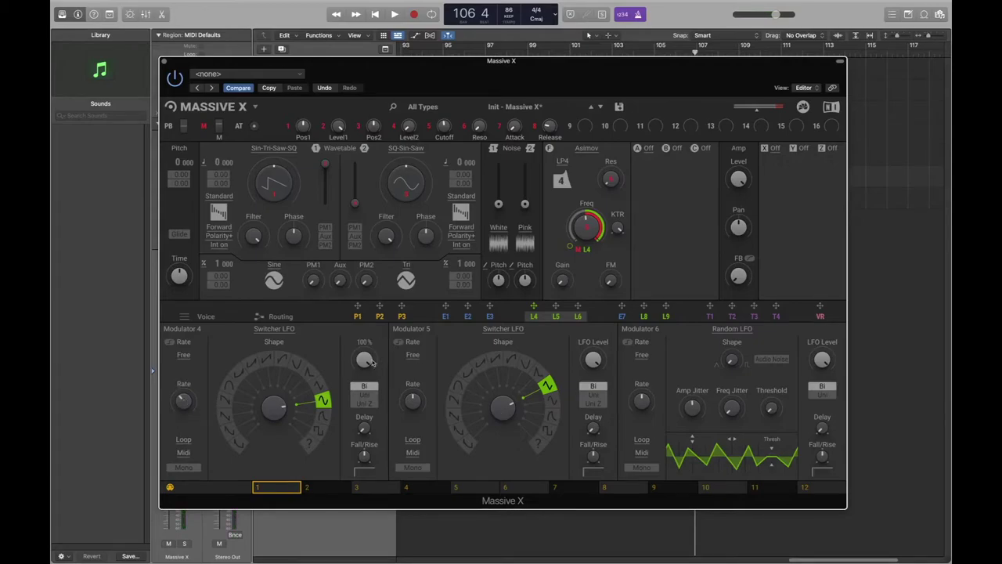
drag(182, 400, 182, 384)
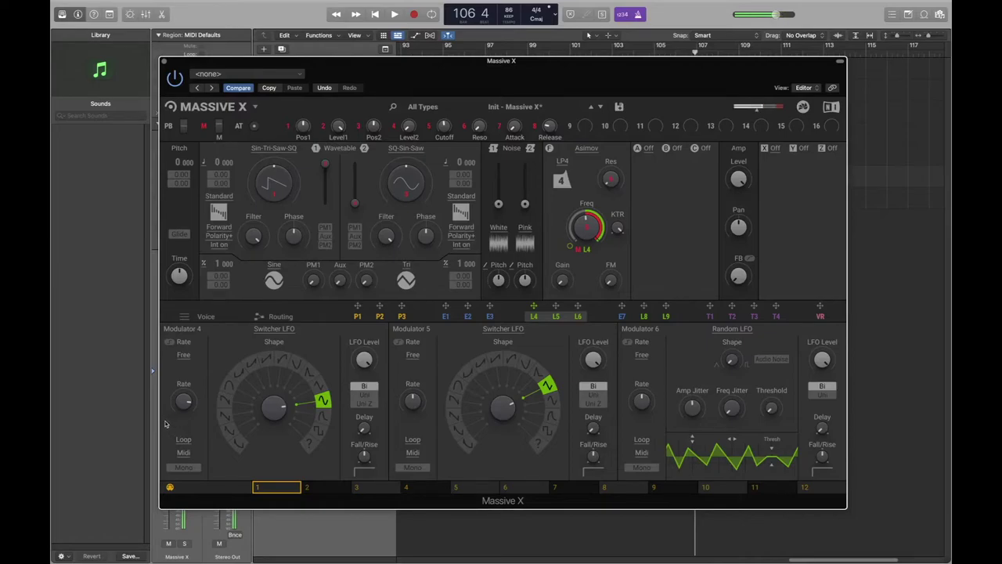
mouse_move(185, 411)
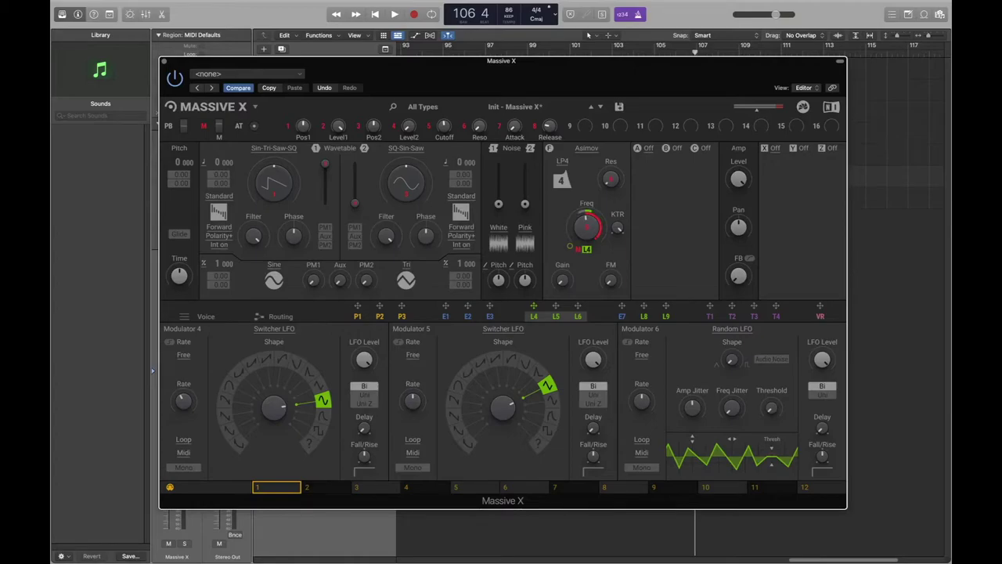
Step: Leave only Modulator 4 on the Asimov filter's frequency with a lower base frequency, and slow its rate to 0.12 Hz
mouse_move(587, 226)
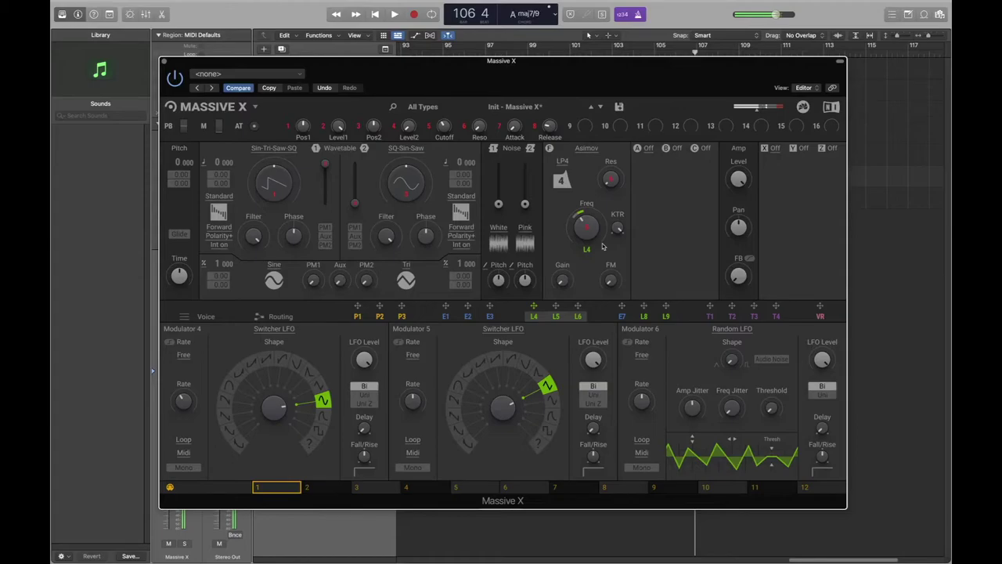
drag(585, 227, 585, 224)
mouse_move(184, 404)
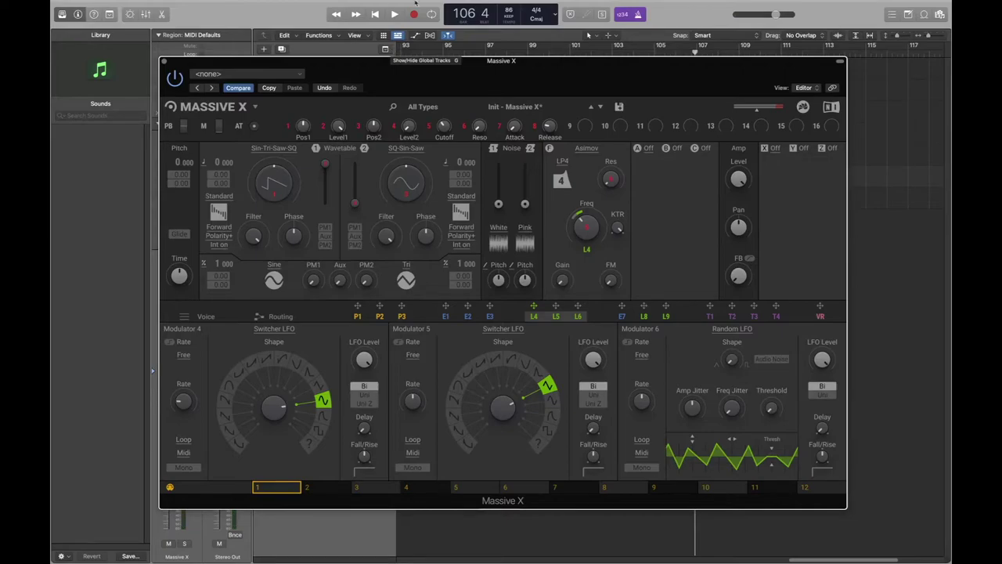
Step: Assign Modulator 5 to the Asimov filter's frequency as well, slow its rate and choose the neighbouring pulse-like shape
drag(555, 306, 593, 252)
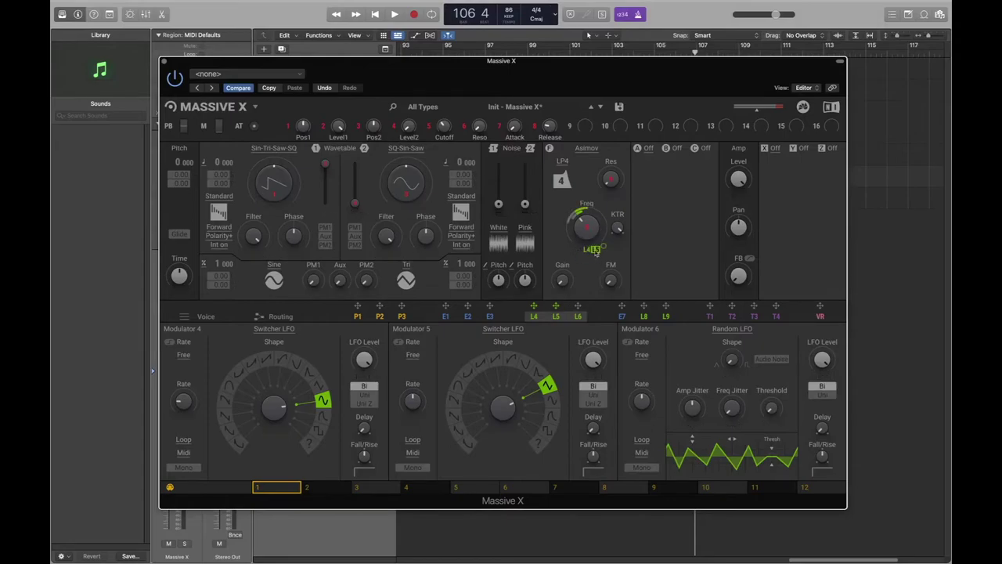
mouse_move(412, 401)
mouse_move(576, 242)
drag(488, 394, 537, 373)
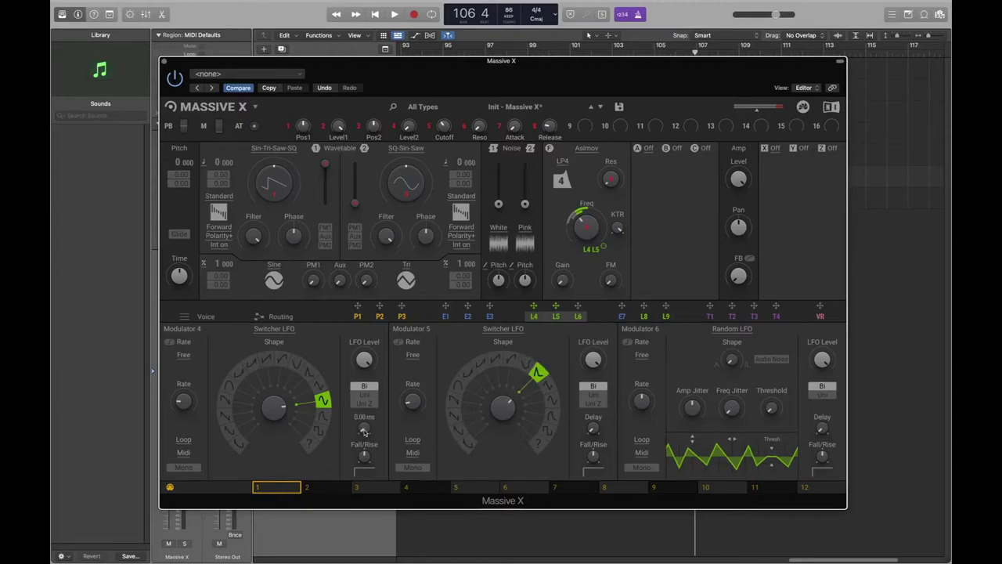
Step: Raise Modulator 4's delay, and try the Sync and Osc rate modes before returning it to Free
mouse_move(363, 428)
mouse_down()
mouse_move(363, 415)
mouse_move(363, 434)
mouse_up()
click(183, 362)
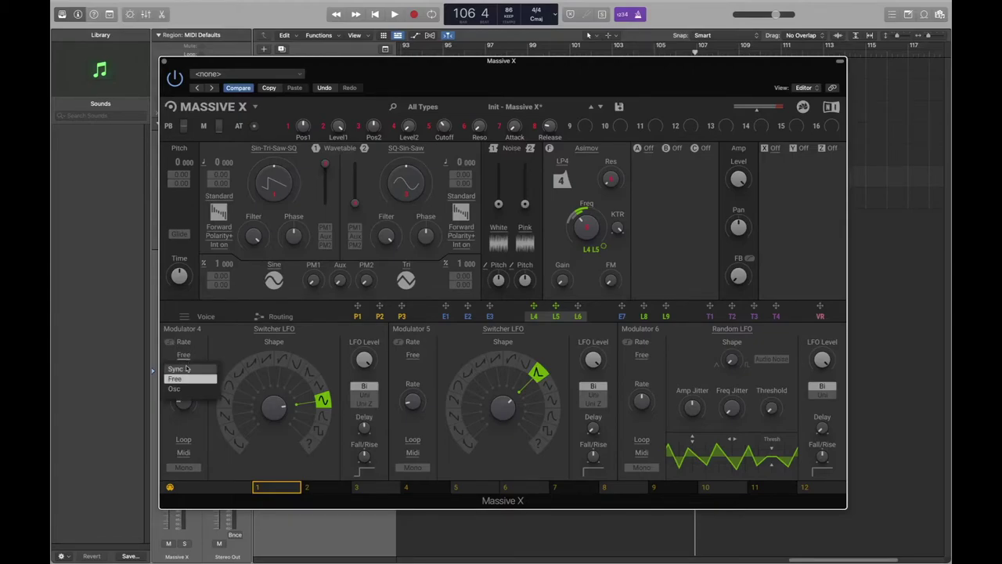
click(186, 373)
mouse_move(174, 416)
mouse_down()
mouse_move(174, 377)
mouse_move(174, 416)
mouse_up()
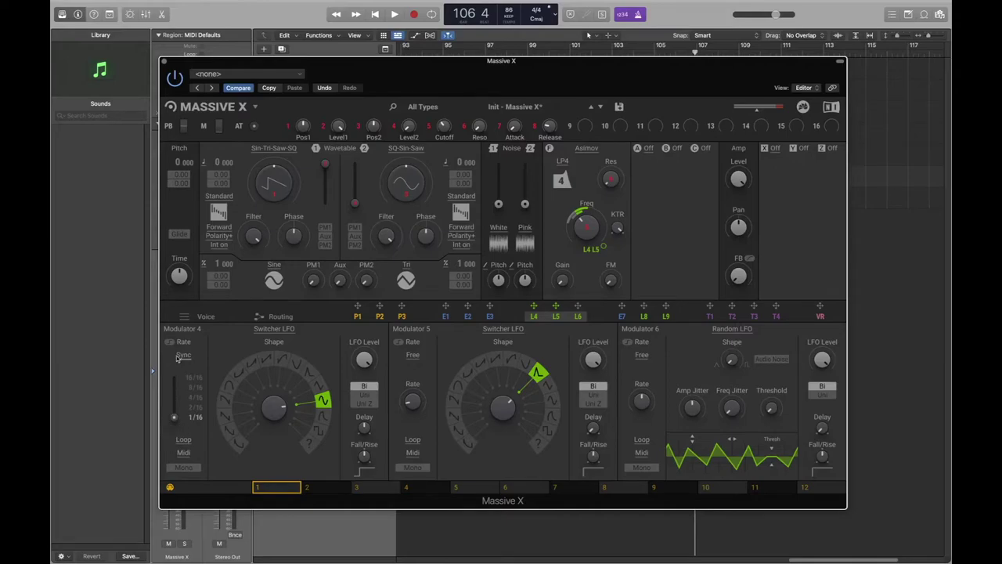
click(183, 355)
click(195, 394)
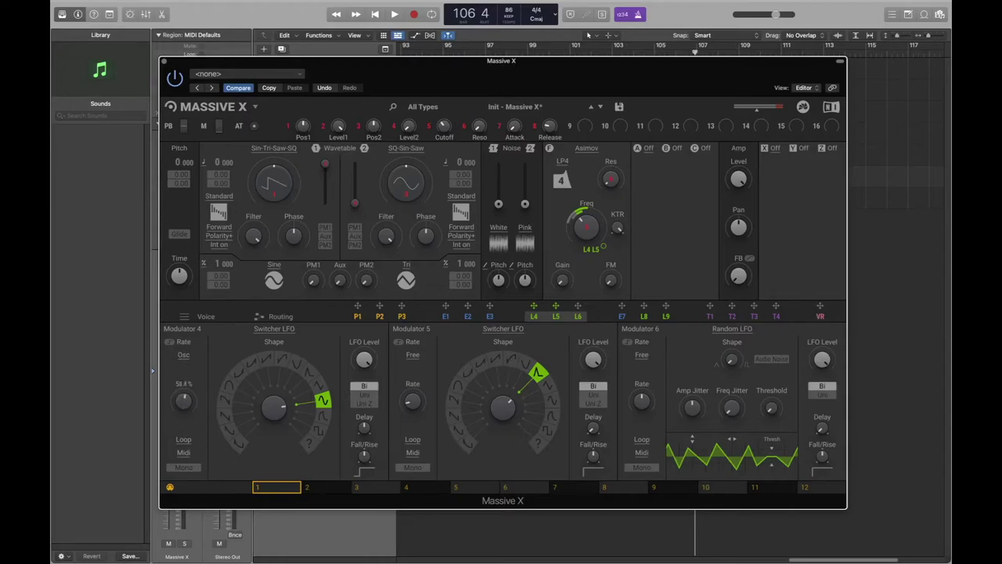
click(185, 354)
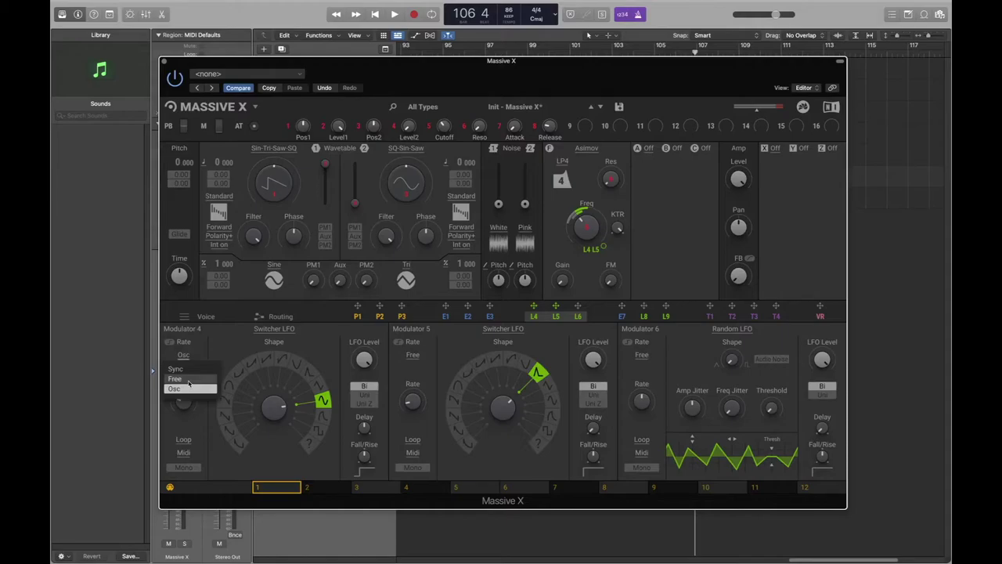
click(189, 380)
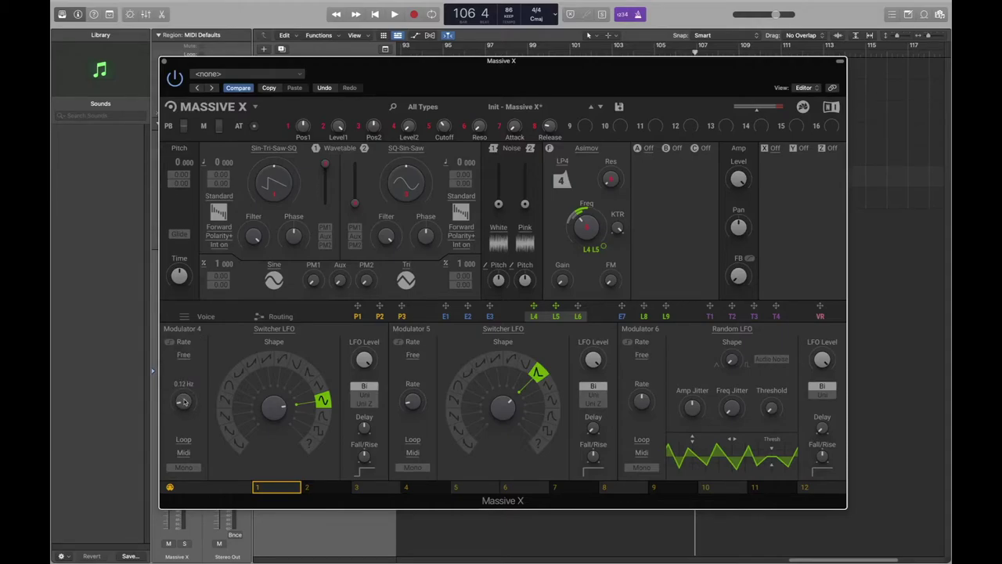
Step: Look through Modulator 4's loop and Midi trigger options, keeping Loop and Midi
click(183, 440)
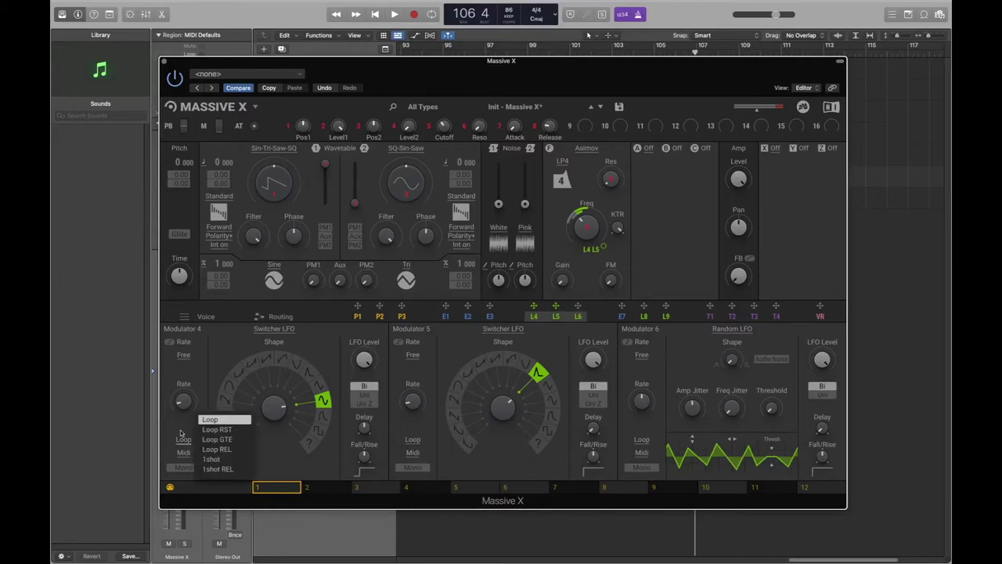
click(181, 429)
click(183, 452)
click(186, 426)
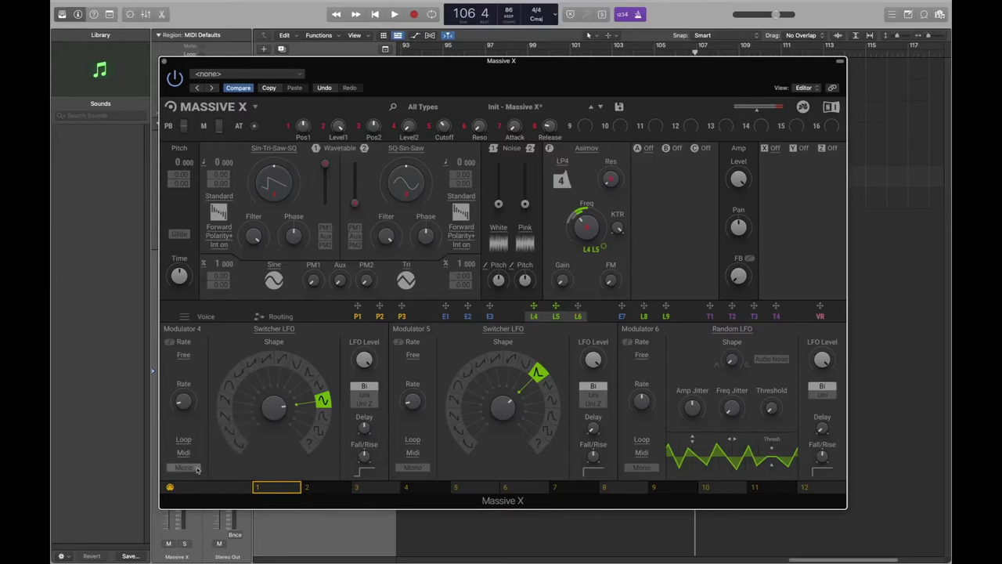
Step: Adjust Modulator 4's Fall/Rise to a gradual rise, and try Uni polarity before returning it to Bi
mouse_move(364, 458)
mouse_down()
mouse_move(364, 448)
mouse_move(364, 490)
mouse_move(364, 445)
mouse_move(364, 465)
mouse_up()
click(370, 394)
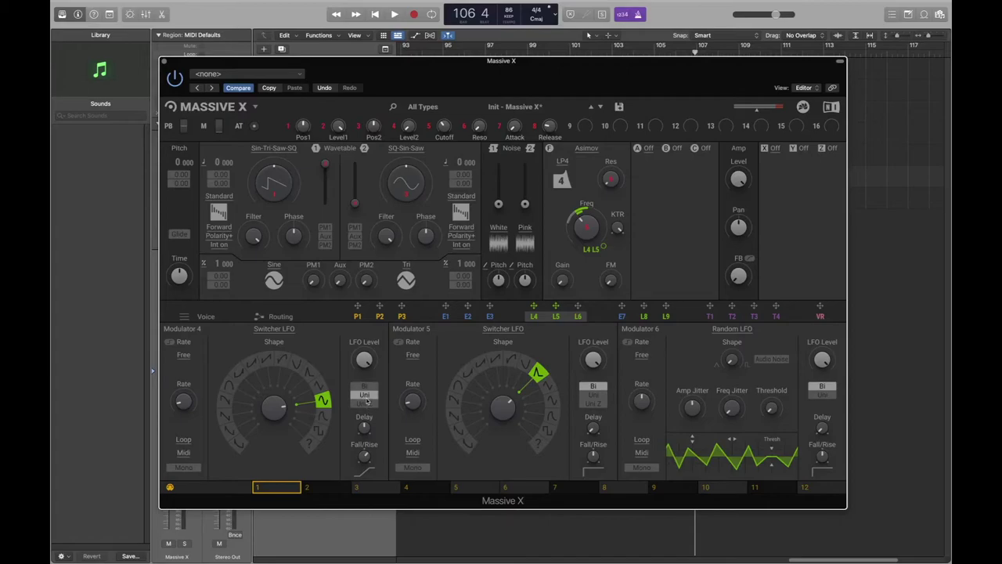
click(370, 392)
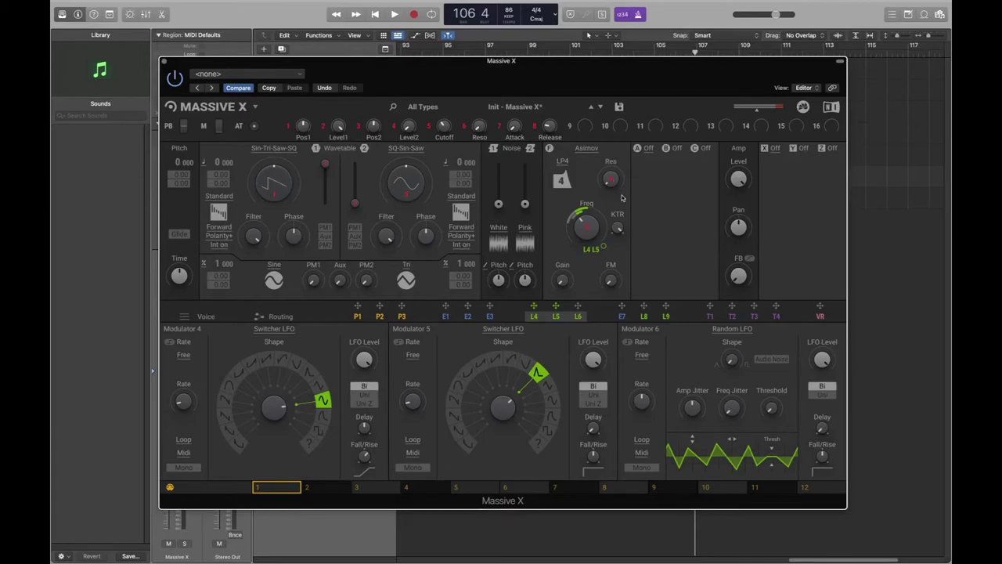
Step: Close the Massive X window, select the Serum track and open its Serum instrument
click(163, 62)
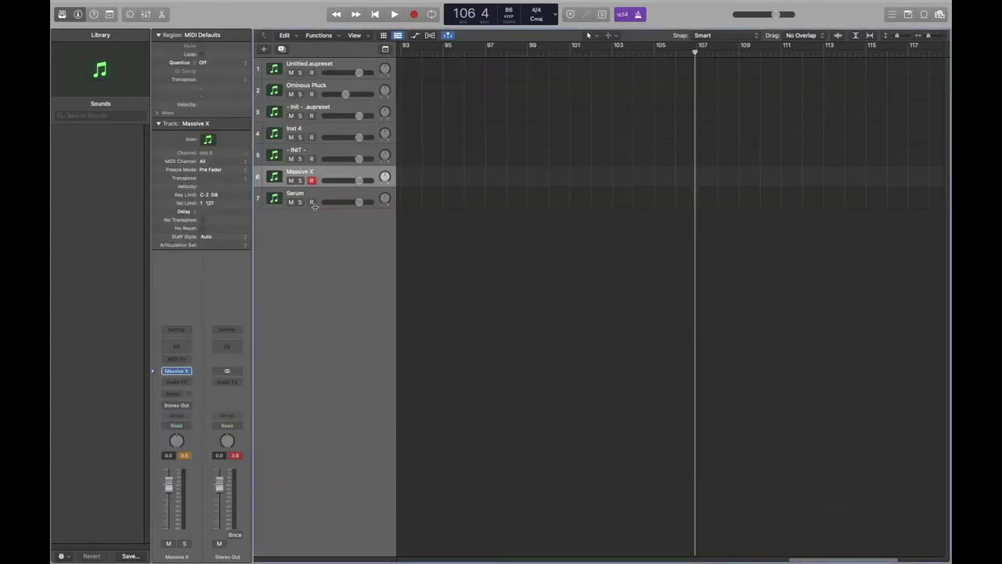
key(Down)
click(176, 371)
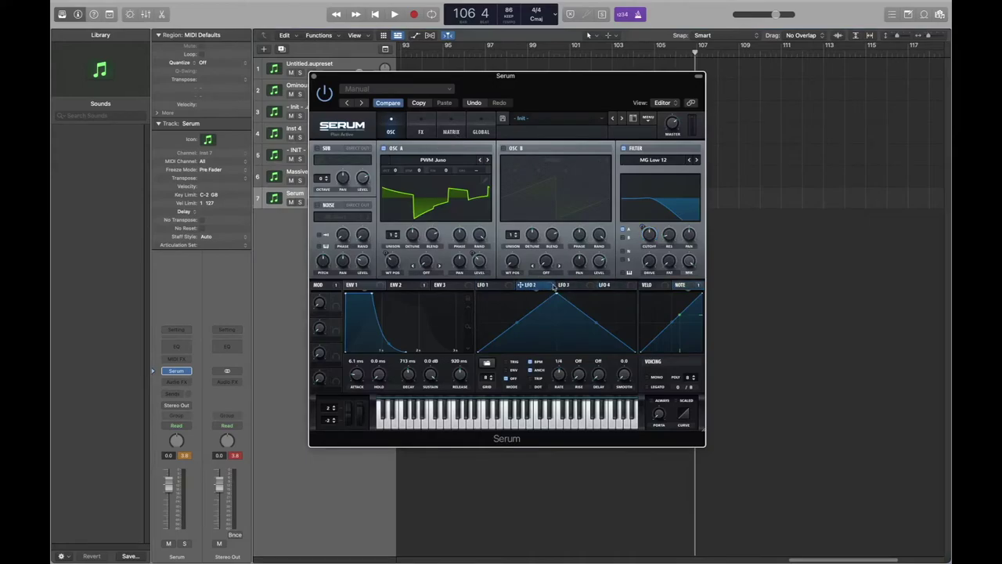
Step: Return from LFO 4 to LFO 1 and assign it to oscillator A's detune, with unison at 3 voices
click(616, 284)
click(493, 286)
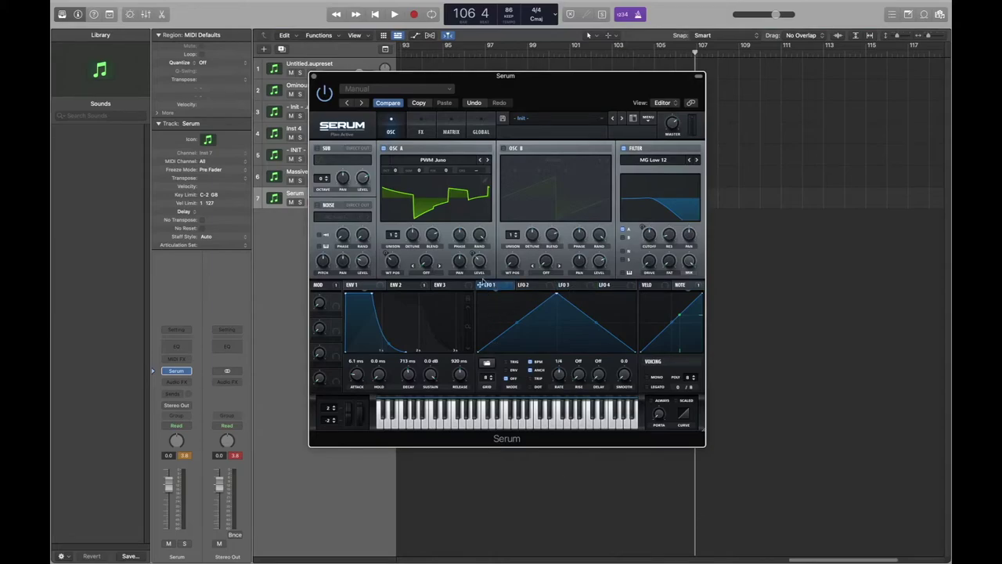
drag(481, 286, 395, 227)
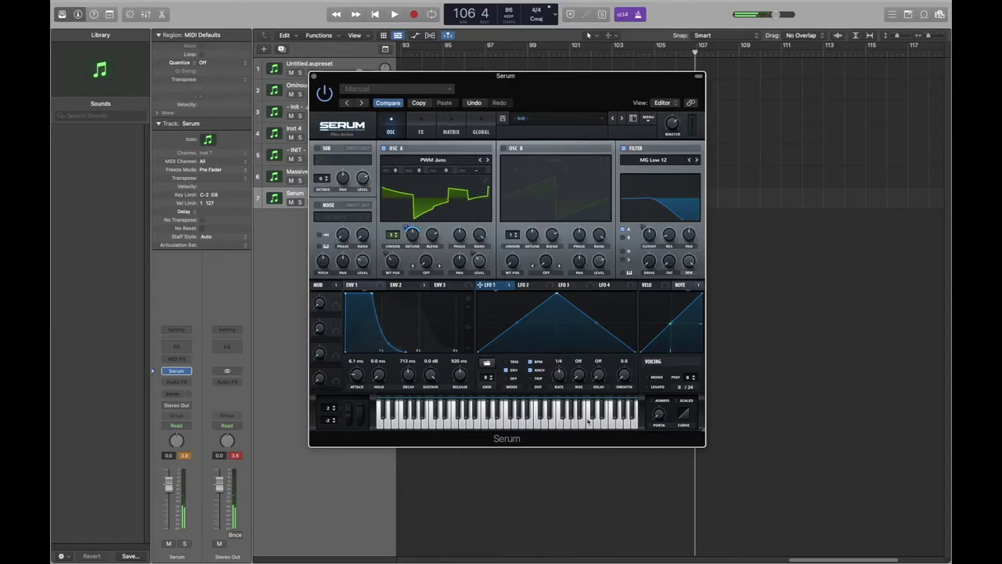
Step: Sweep LFO 1's rate between its fast and slow settings in Trig mode, ending at 8 bar
drag(561, 381, 553, 346)
drag(549, 370, 551, 345)
drag(553, 327, 561, 380)
drag(567, 380, 565, 328)
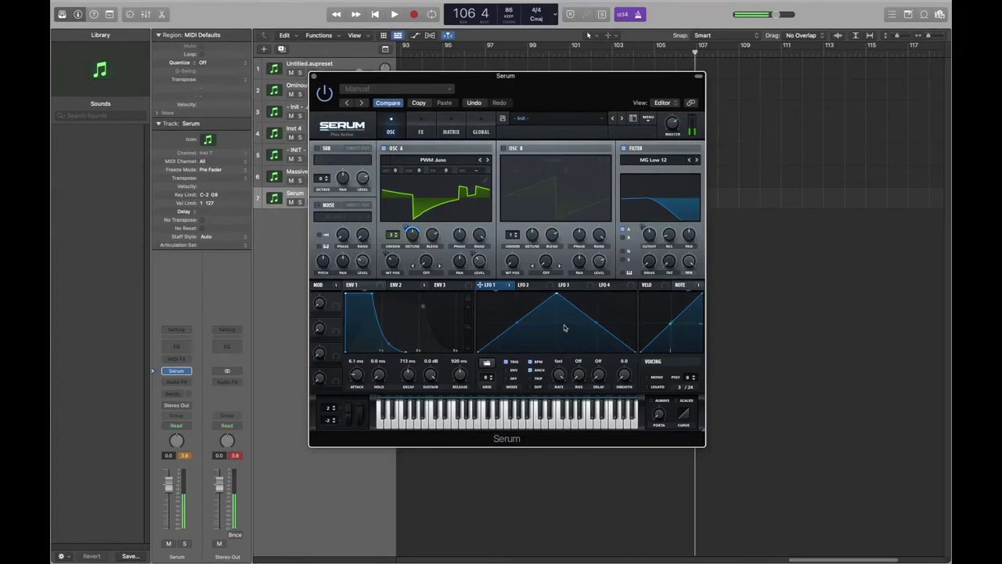
drag(565, 379, 558, 451)
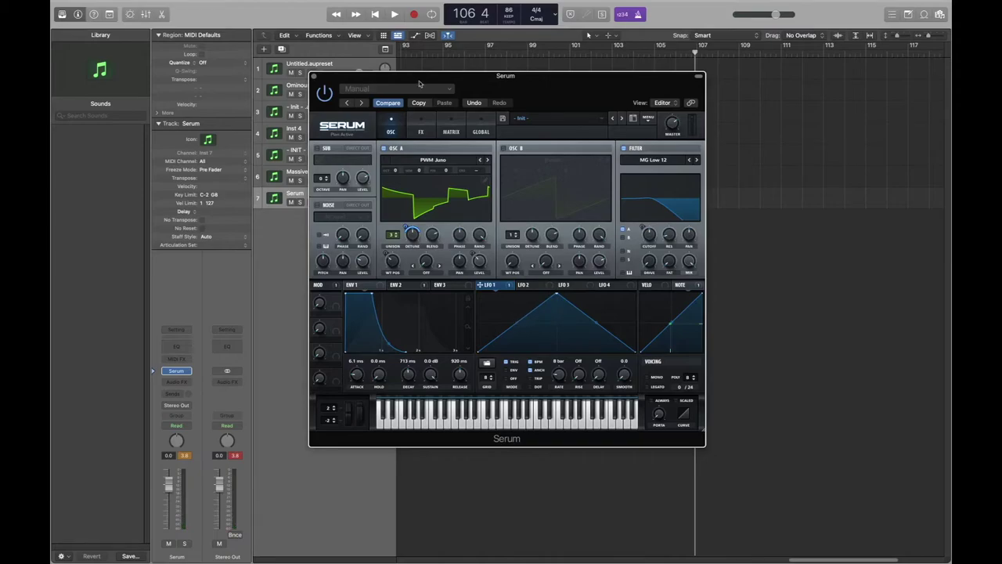
Step: Bend LFO 1's rising and falling segments into curves and move its peak earlier in the cycle
mouse_move(521, 324)
mouse_down()
mouse_move(532, 339)
mouse_move(499, 306)
mouse_move(521, 326)
mouse_move(505, 315)
mouse_up()
mouse_move(594, 324)
mouse_down()
mouse_move(600, 330)
mouse_move(587, 317)
mouse_move(595, 308)
mouse_move(582, 334)
mouse_up()
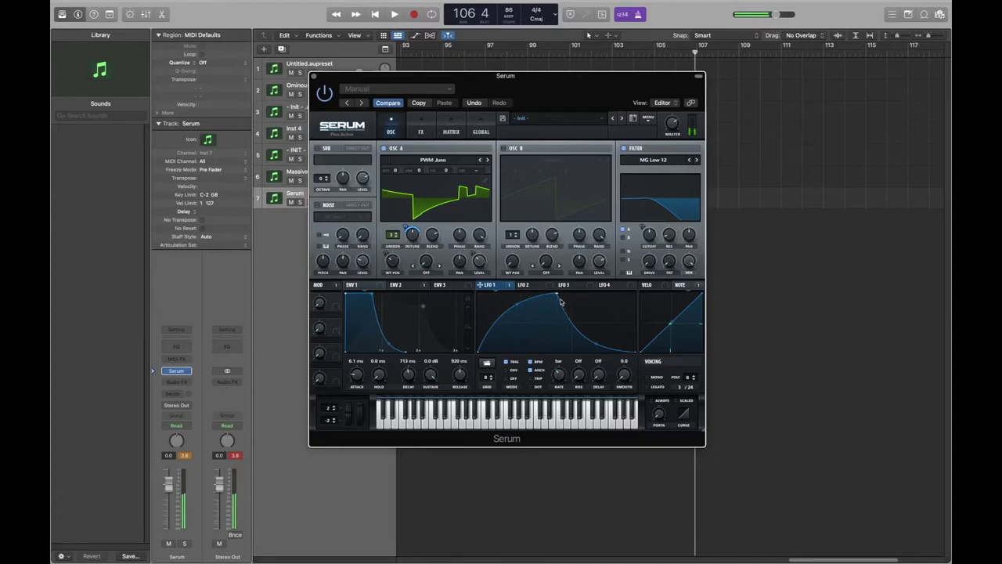
drag(557, 296, 513, 292)
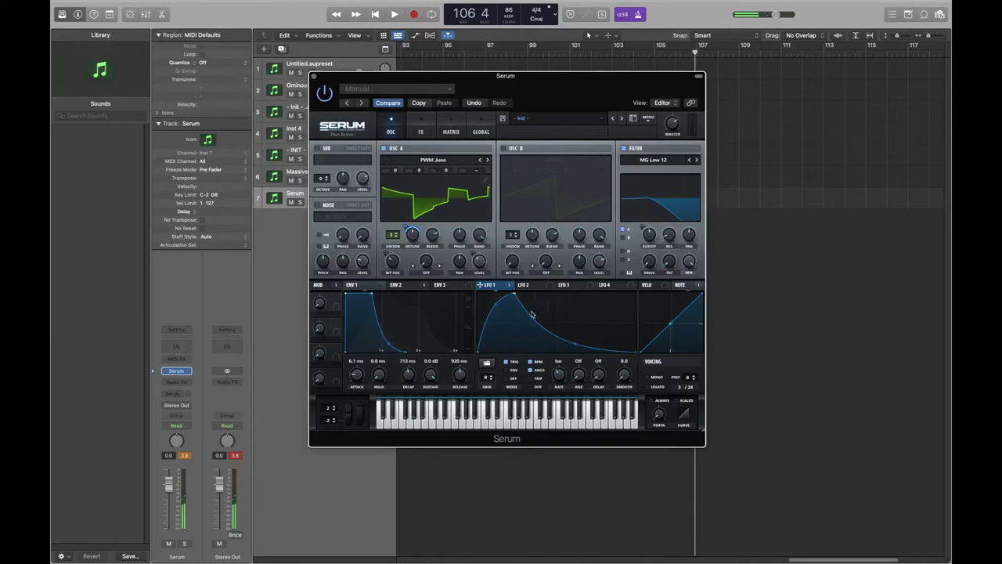
Step: Add points to LFO 1's shape to form a dip and a second peak with a short plateau and a straight fall
double_click(584, 311)
drag(584, 310, 548, 349)
double_click(565, 303)
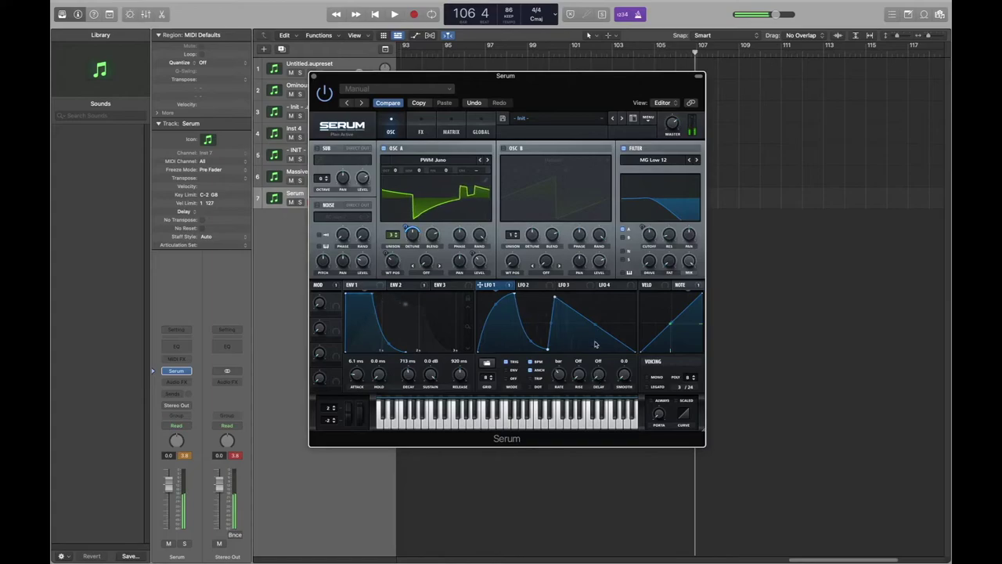
drag(595, 324, 532, 346)
drag(599, 303, 599, 354)
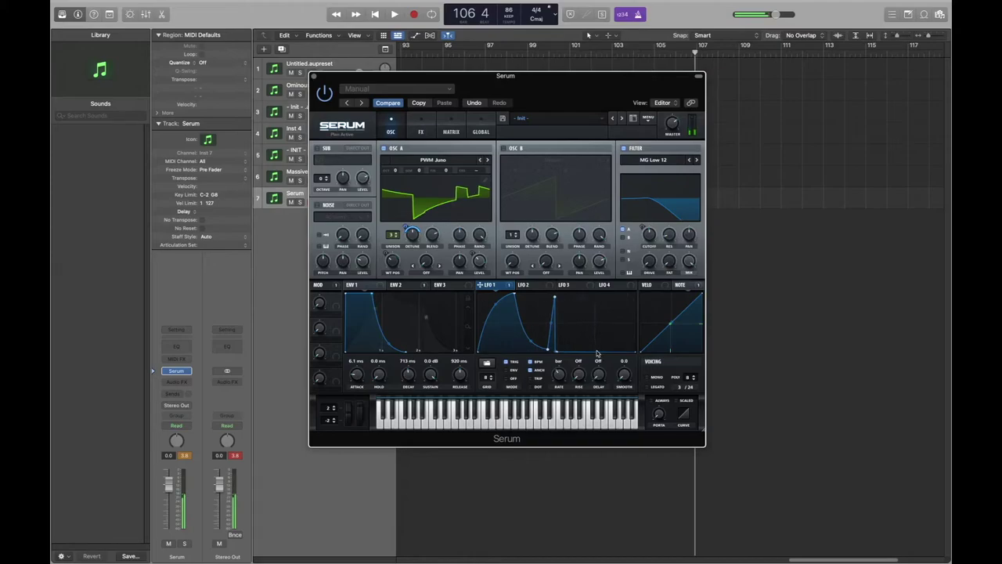
drag(557, 351, 580, 302)
Step: View LFO 2, LFO 3 and LFO 4, and return to the custom shape of LFO 1
click(526, 285)
click(572, 285)
click(622, 288)
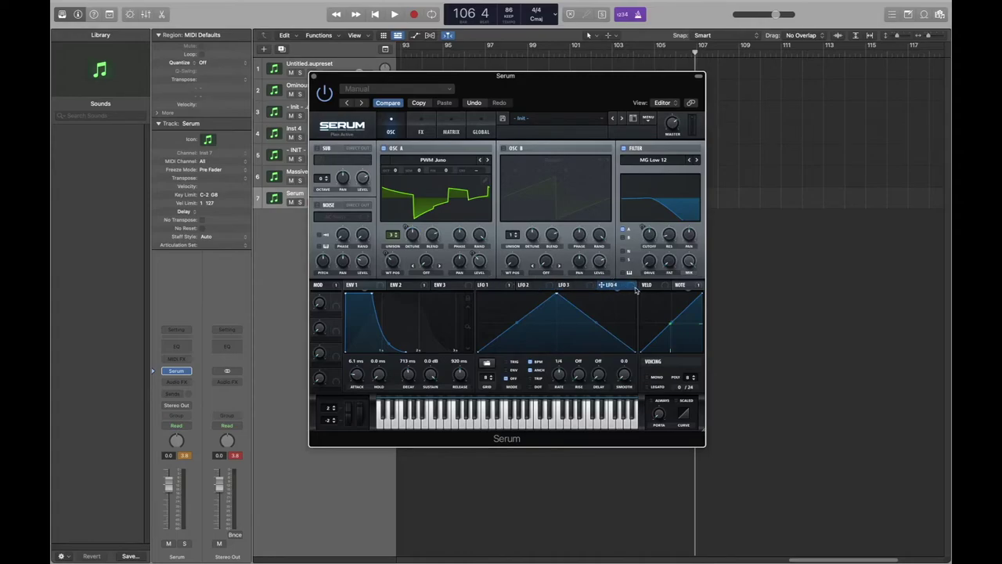
click(487, 287)
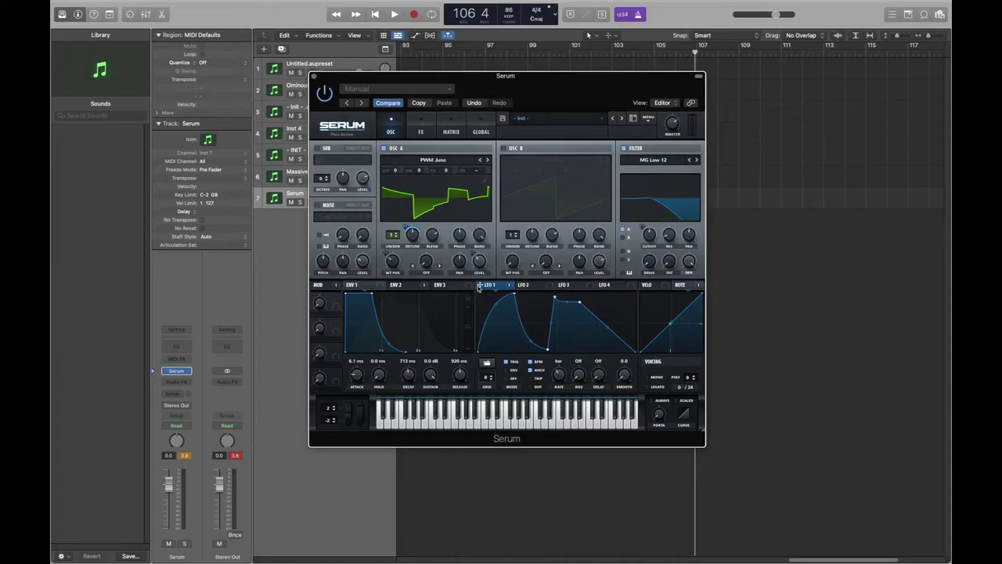
Step: Assign LFO 1 to the filter's resonance as well and adjust its modulation amount
drag(481, 291, 669, 238)
drag(662, 230, 662, 230)
mouse_move(662, 226)
mouse_down()
mouse_move(662, 254)
mouse_move(668, 227)
mouse_up()
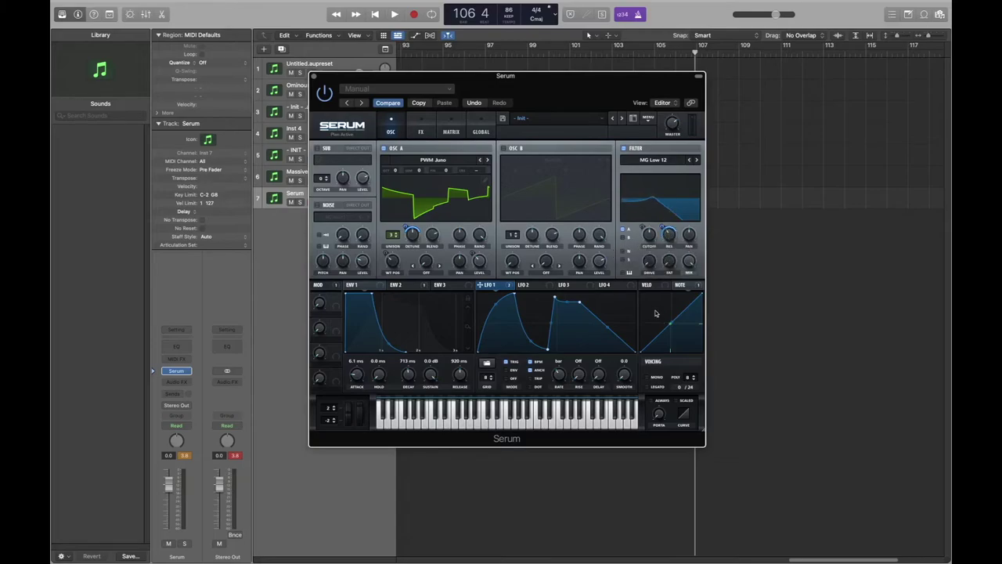
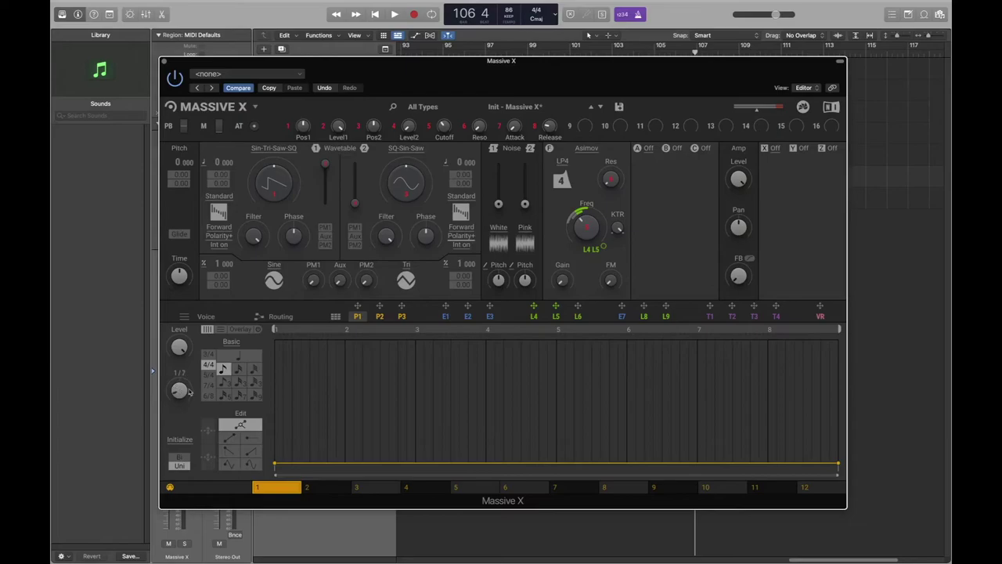
Step: Add a point to the Performer P1 curve and move it to a high peak at bar 2
click(336, 377)
drag(336, 376, 345, 346)
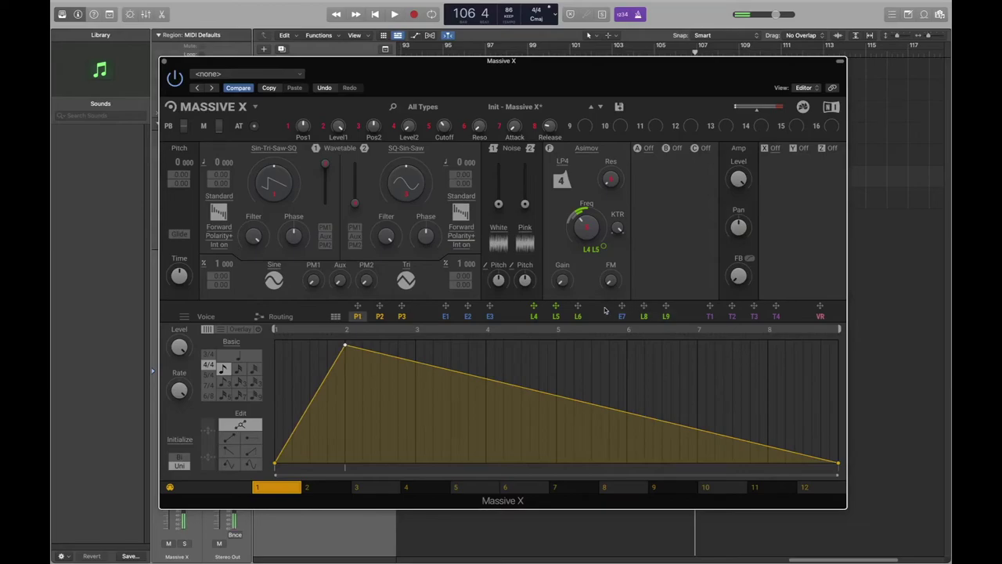
Step: Assign Performer P1 to the first oscillator's wavetable position and lower the performer's rate
drag(357, 305, 272, 199)
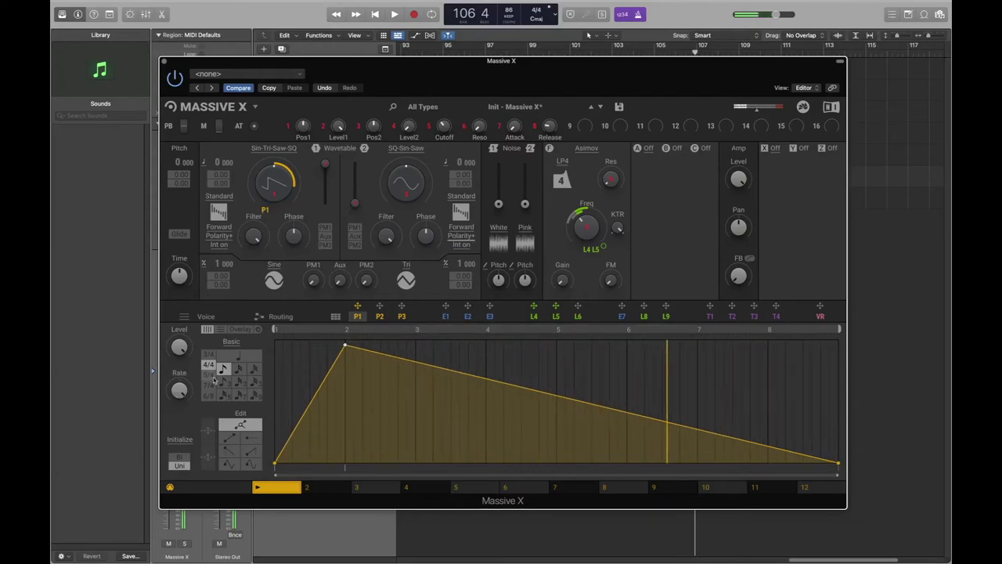
mouse_move(172, 388)
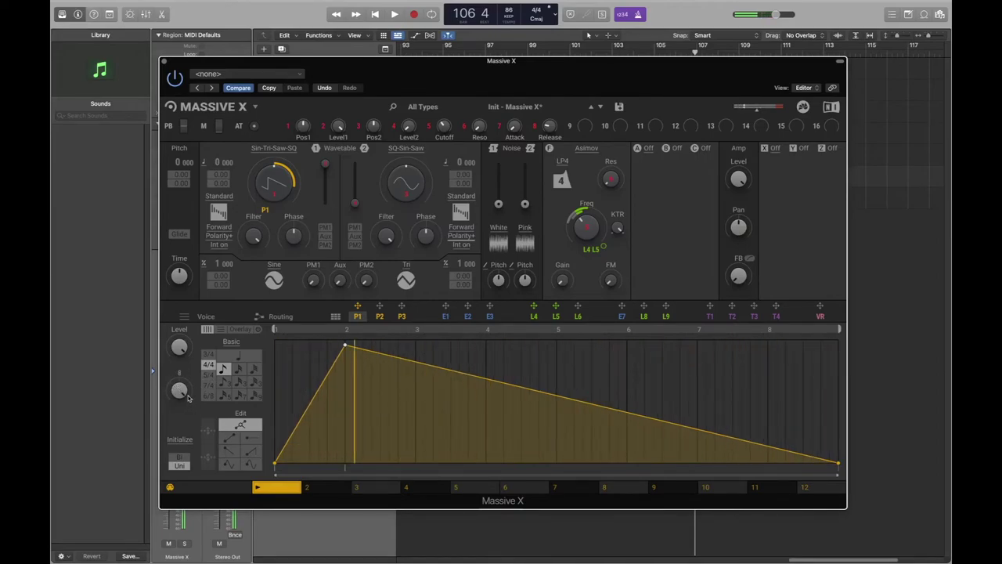
drag(175, 389, 176, 401)
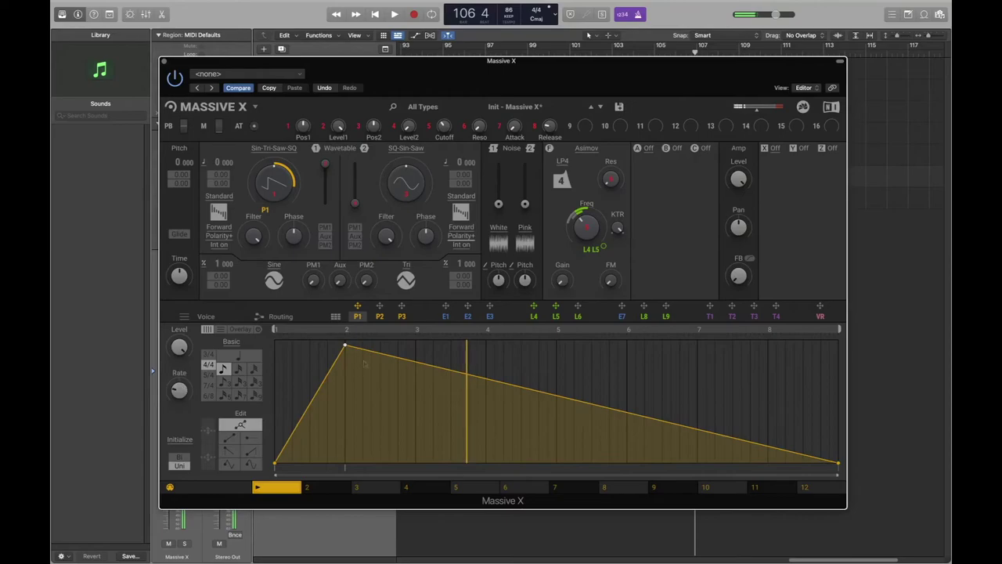
mouse_move(173, 391)
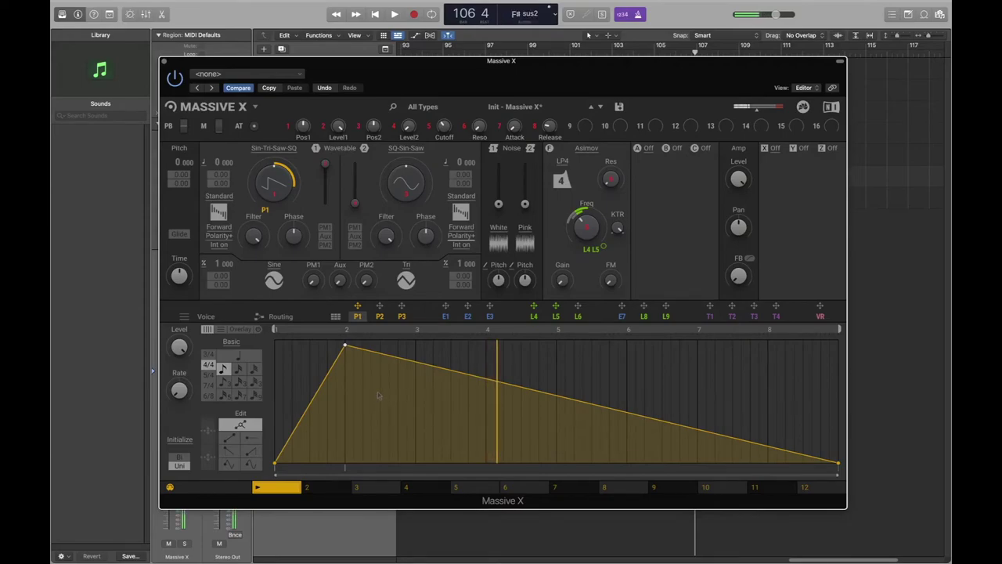
Step: Raise the filter frequency and redraw the P1 curve with curved segments, an uneven plateau and dips across the eight bars
drag(587, 232, 587, 227)
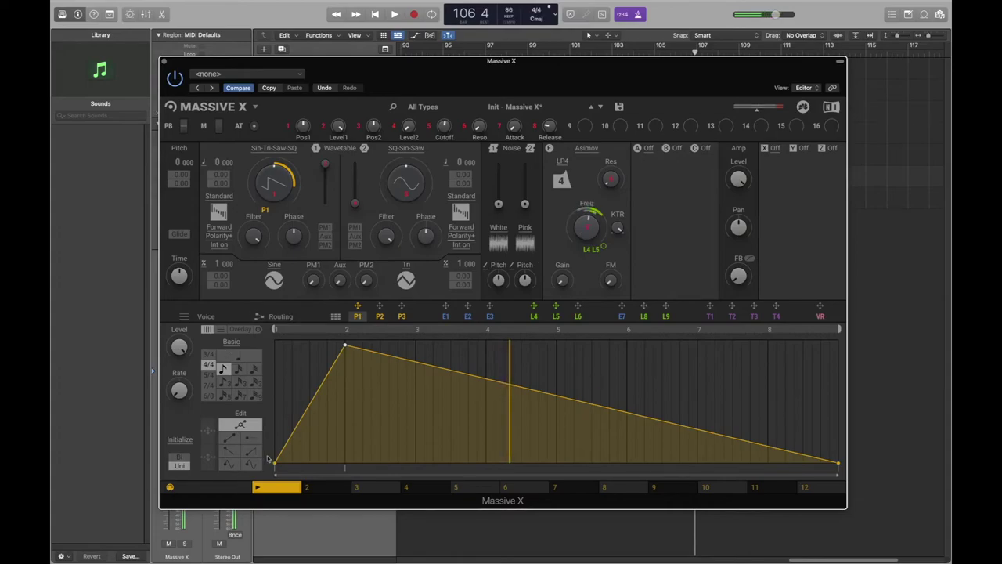
click(233, 440)
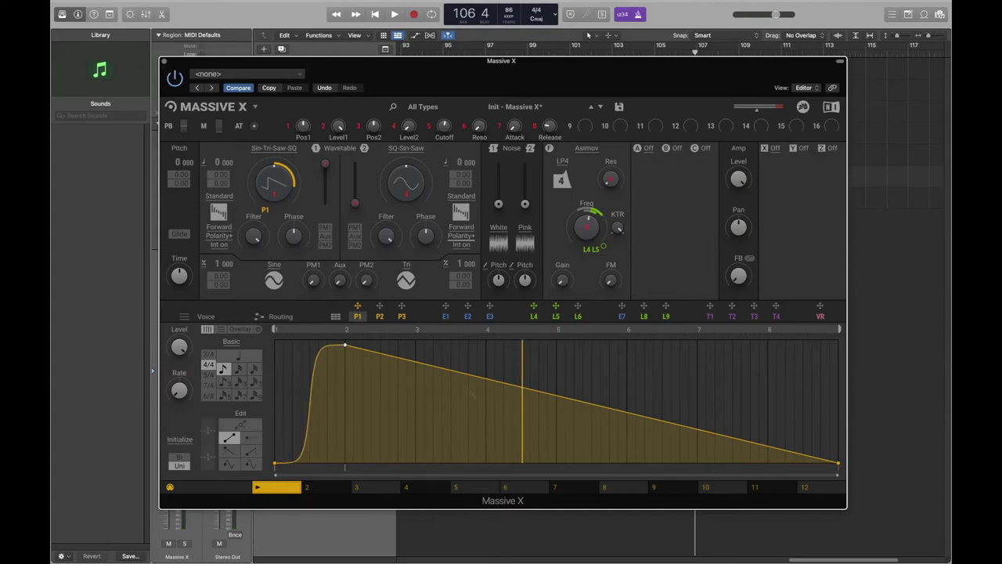
drag(479, 385, 479, 438)
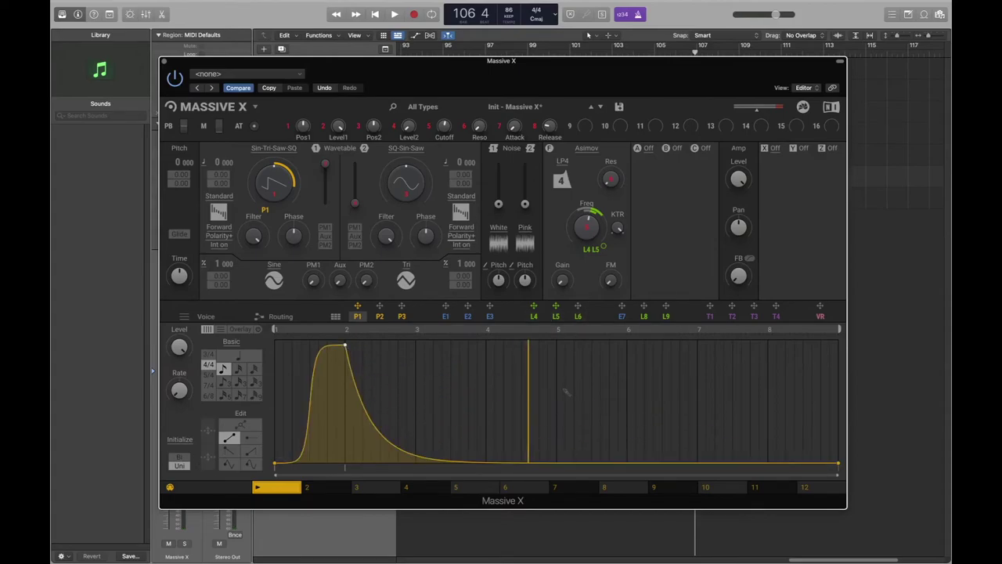
mouse_move(603, 387)
mouse_down()
mouse_move(762, 357)
mouse_move(789, 362)
mouse_up()
mouse_move(348, 385)
mouse_down()
mouse_move(598, 362)
mouse_move(760, 419)
mouse_move(697, 395)
mouse_move(609, 342)
mouse_move(633, 386)
mouse_move(735, 378)
mouse_move(689, 361)
mouse_move(407, 382)
mouse_move(771, 349)
mouse_move(818, 379)
mouse_move(532, 344)
mouse_move(724, 404)
mouse_move(620, 453)
mouse_move(749, 437)
mouse_move(608, 363)
mouse_move(619, 341)
mouse_move(726, 344)
mouse_move(681, 341)
mouse_move(597, 362)
mouse_move(637, 374)
mouse_move(685, 423)
mouse_move(736, 393)
mouse_move(791, 429)
mouse_move(806, 397)
mouse_up()
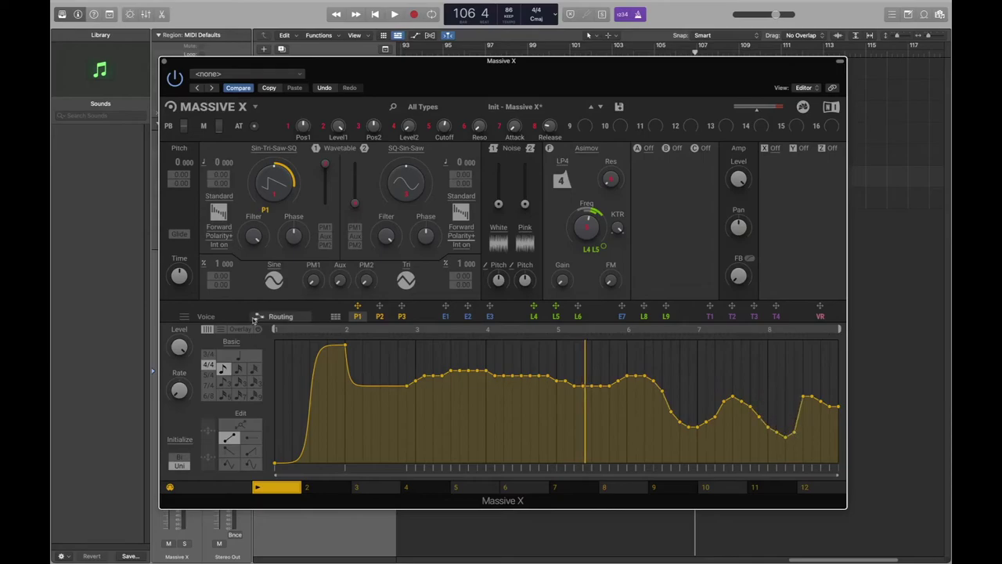
Step: Set Tracker T1's source to Velocity On and assign it to the amp level
click(709, 316)
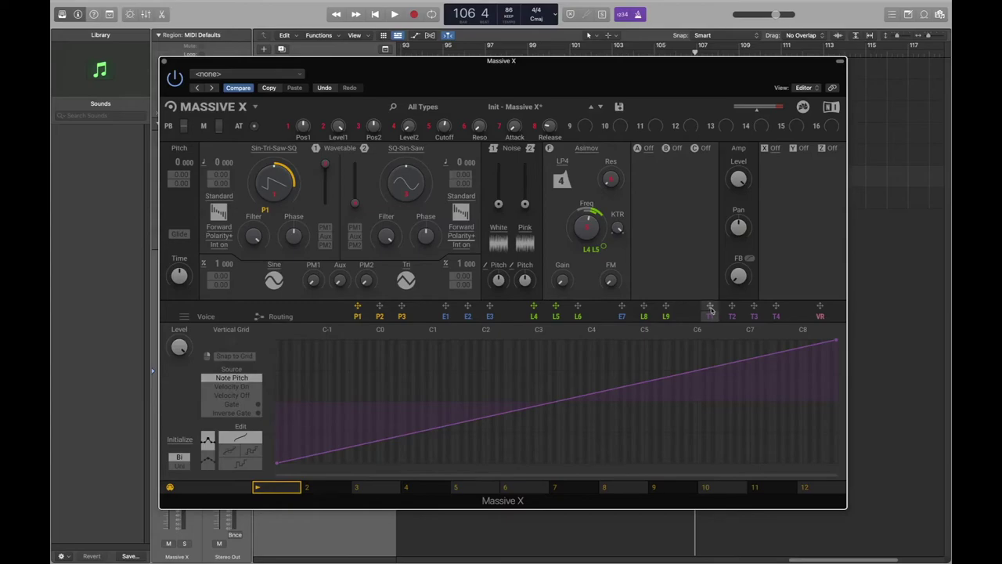
click(237, 386)
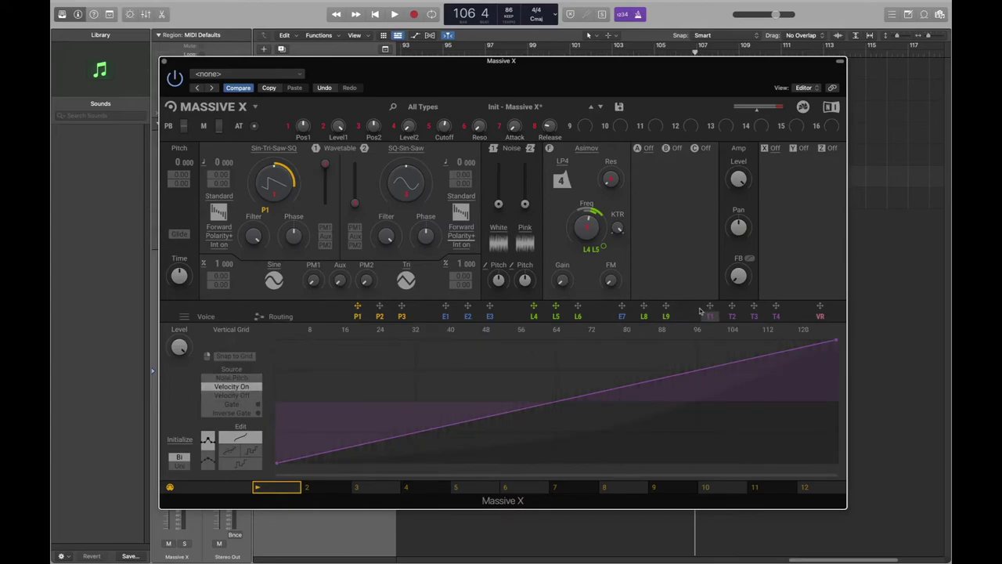
drag(700, 313, 734, 197)
mouse_move(739, 181)
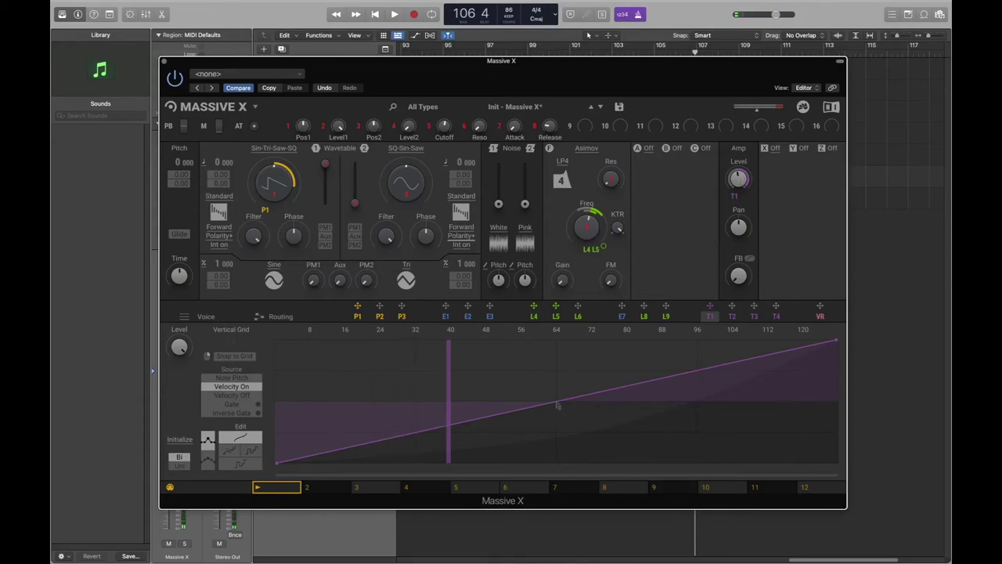
Step: Bend the T1 curve downward with a low point near C5 and switch its source to Note Pitch
drag(555, 404, 648, 446)
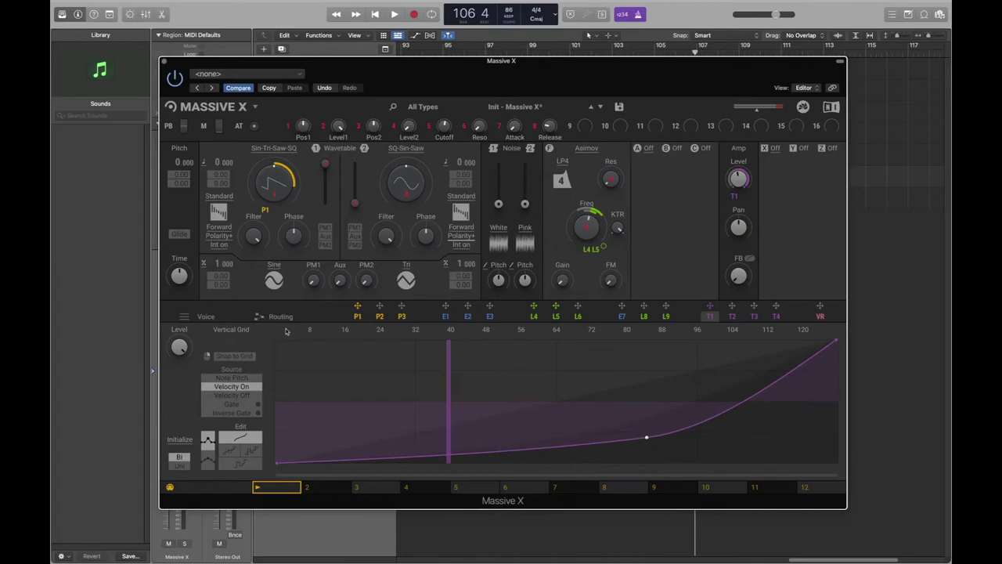
click(249, 378)
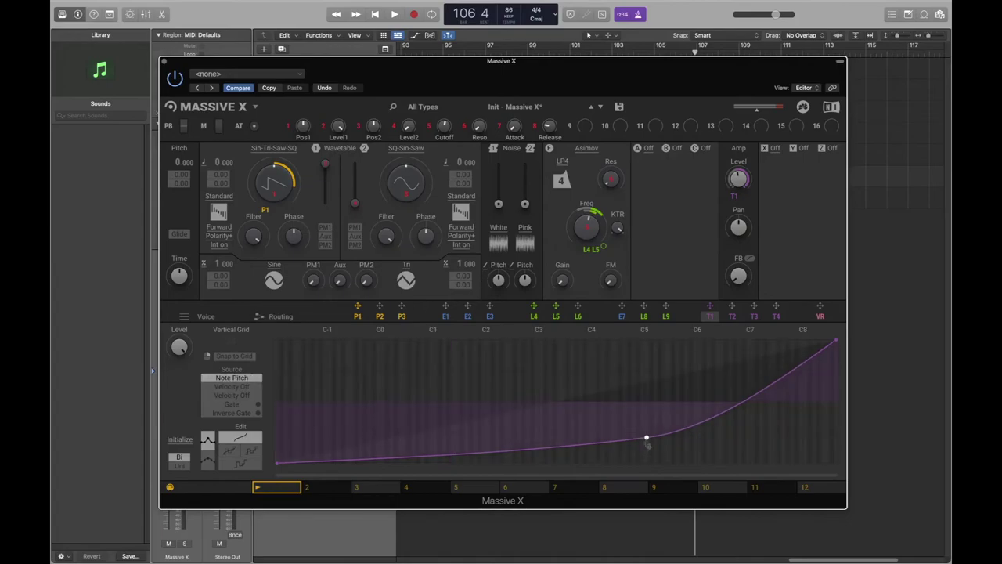
mouse_move(646, 439)
mouse_down()
mouse_move(621, 430)
mouse_move(650, 448)
mouse_up()
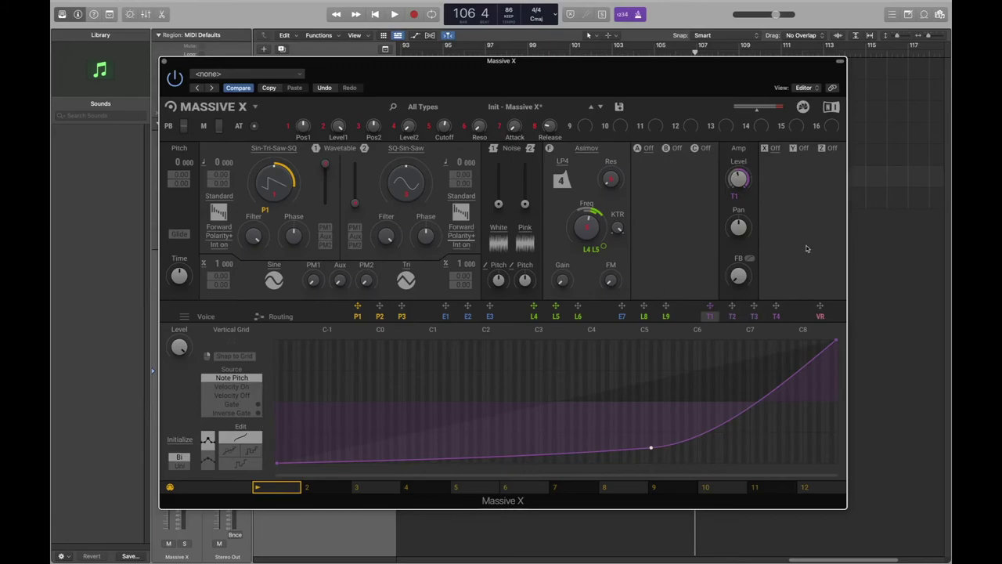
Step: Assign the Voice Randomiser VR to the second oscillator's wavetable position
drag(820, 306, 397, 210)
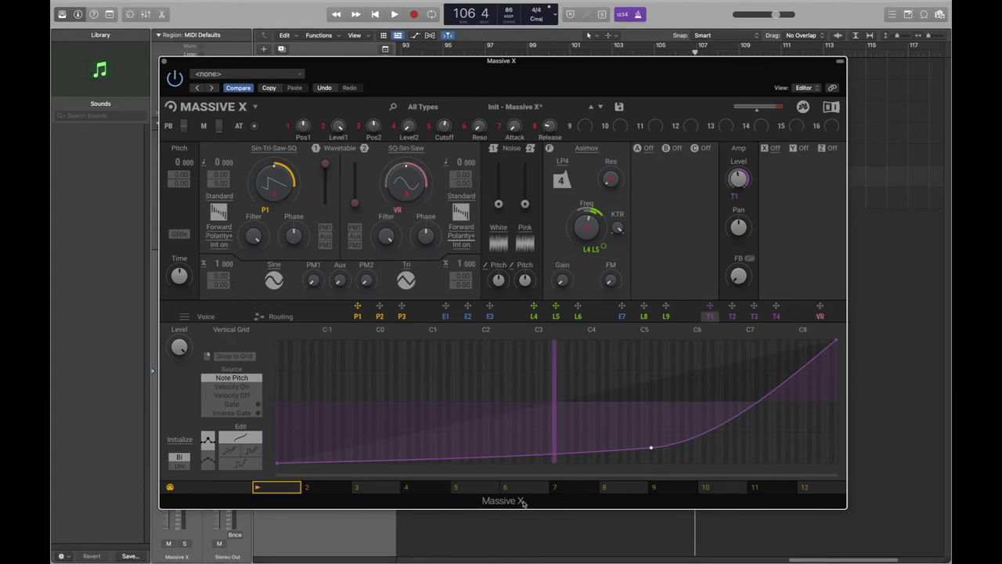
right_click(709, 312)
click(701, 341)
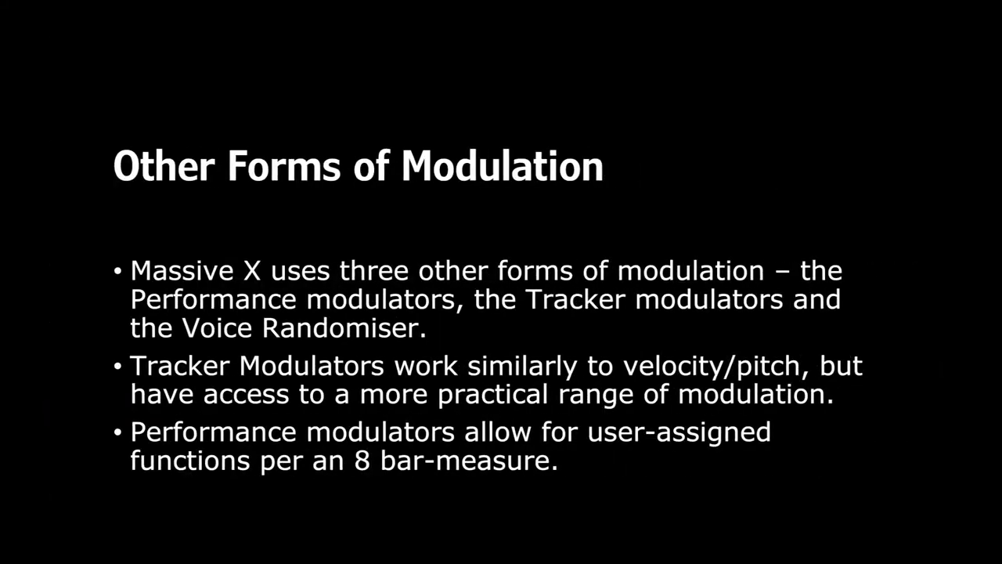
click(483, 217)
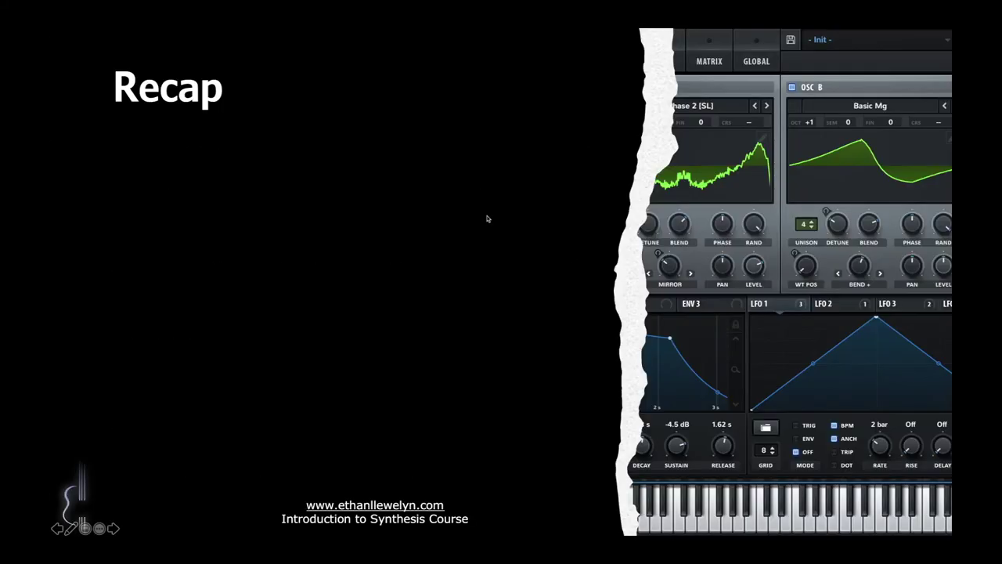
click(574, 146)
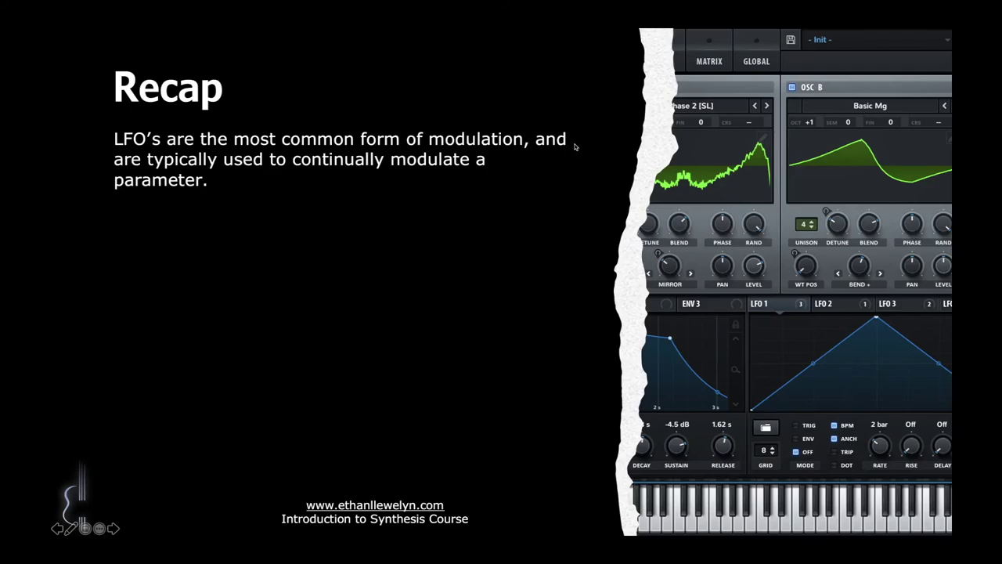